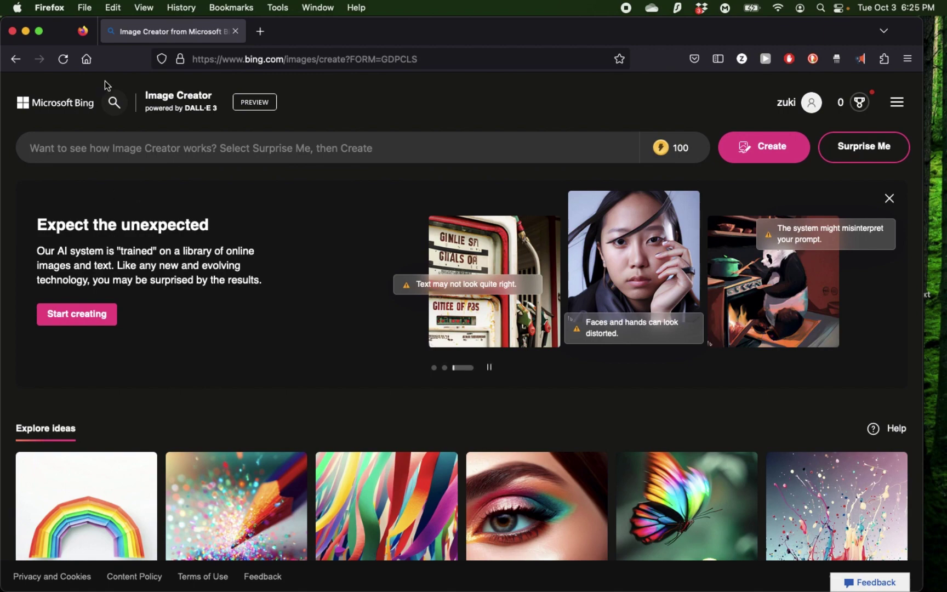
Select the 'powered by DALL·E' tagline beneath the Image Creator heading
scroll(104, 81, "up", 5)
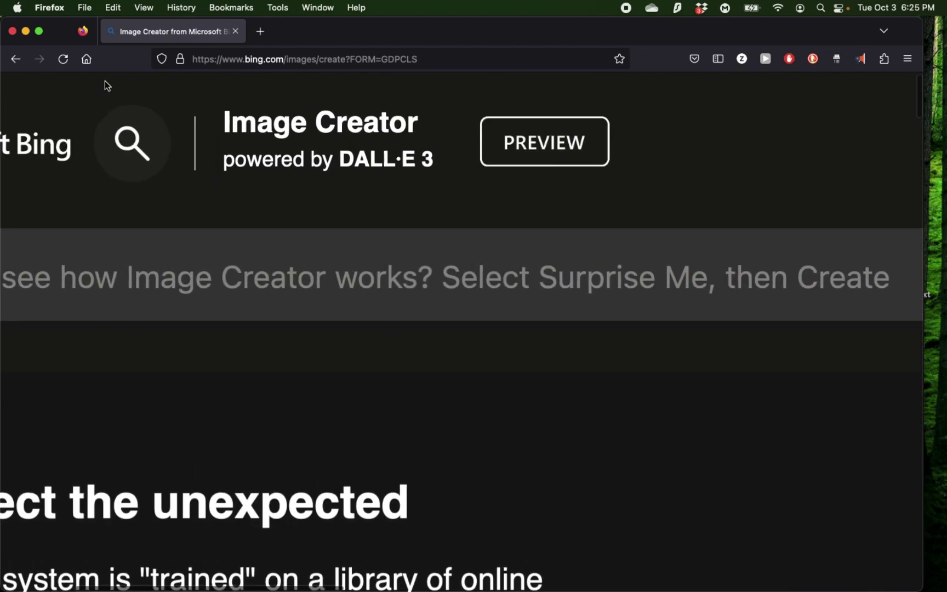
scroll(104, 80, "up", 2)
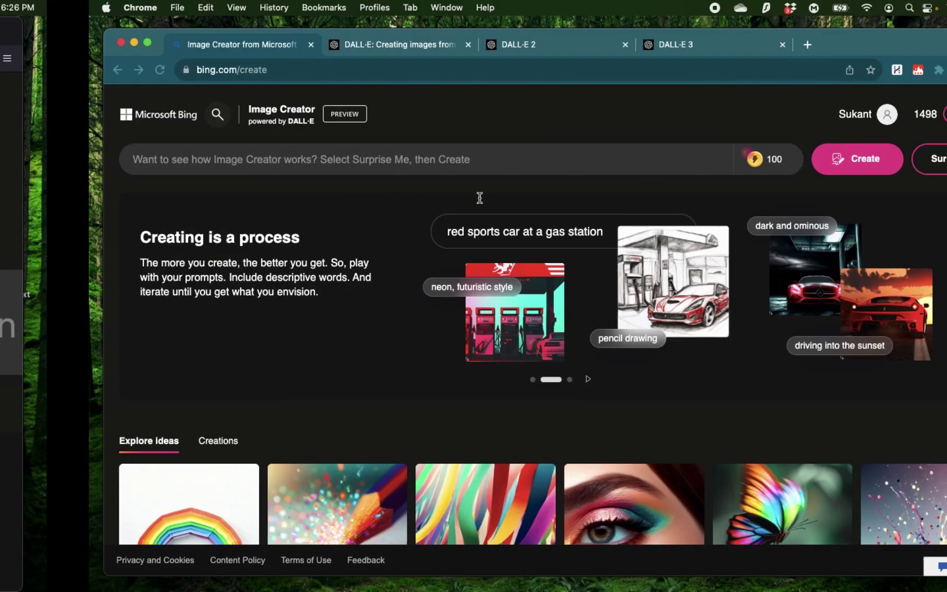
scroll(91, 116, "up", 5)
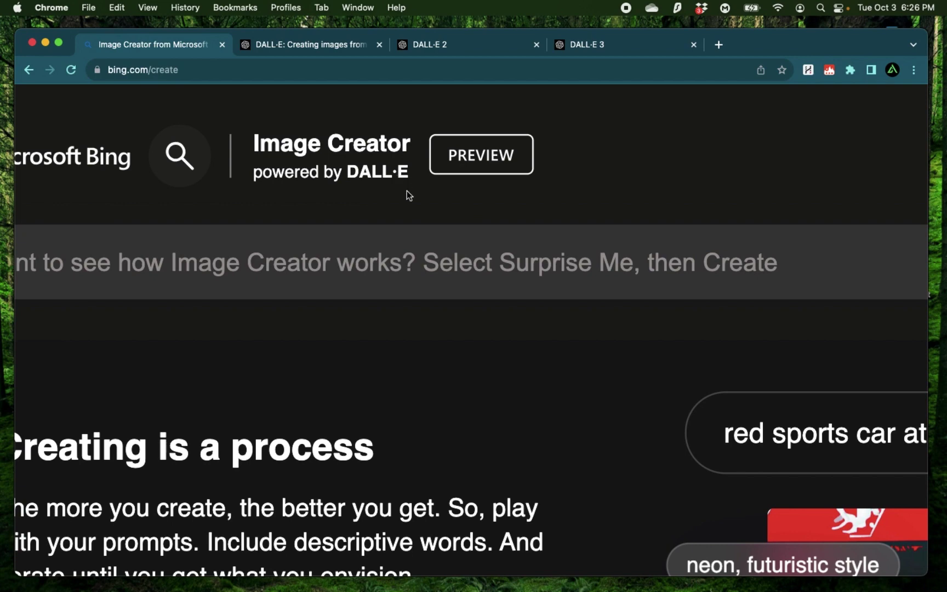
scroll(410, 389, "left", 3)
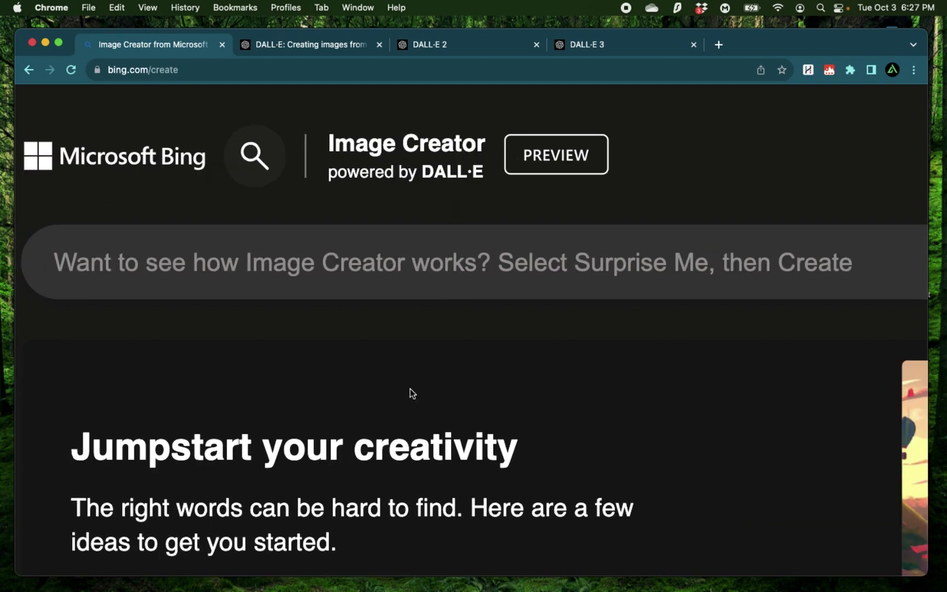
left_click_drag(329, 174, 484, 173)
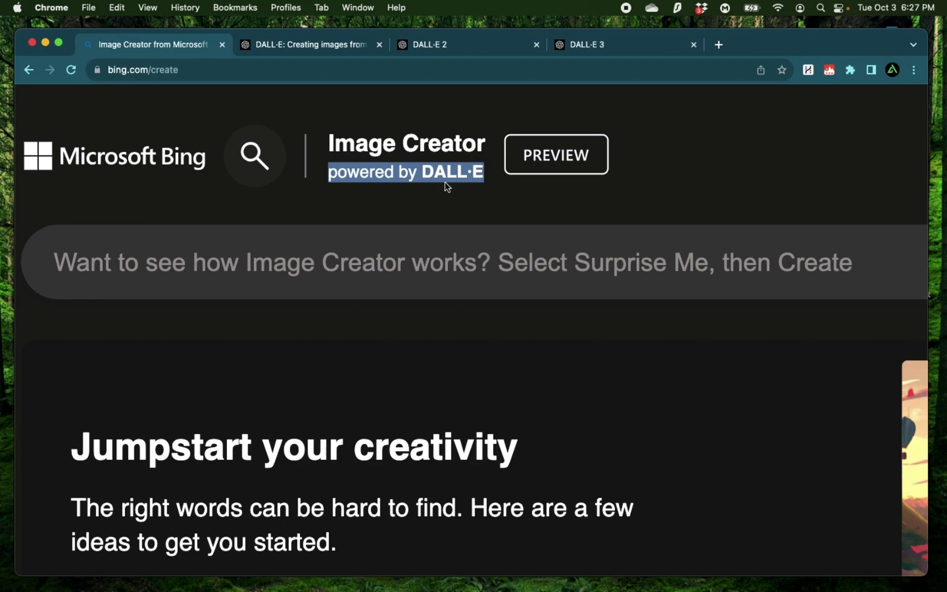
Switch to the 'DALL·E: Creating images from text' article and select its intro paragraph's first lines
key("ctrl+Tab")
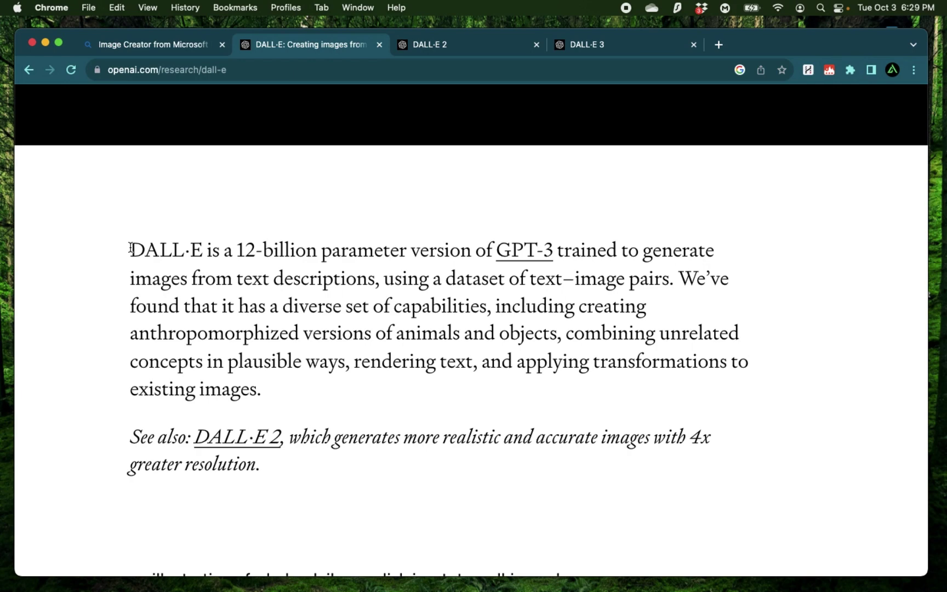
left_click_drag(131, 249, 721, 257)
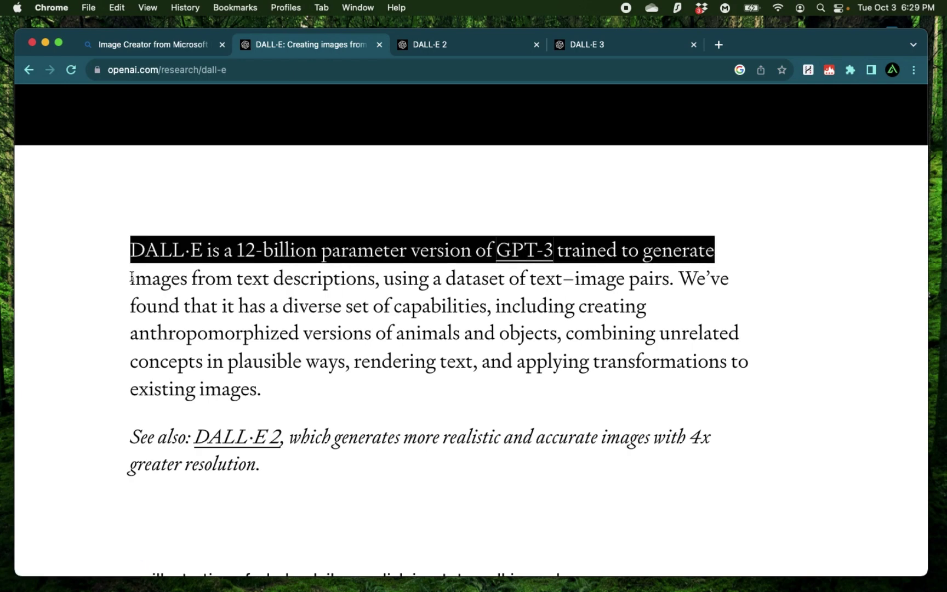
left_click_drag(131, 278, 376, 280)
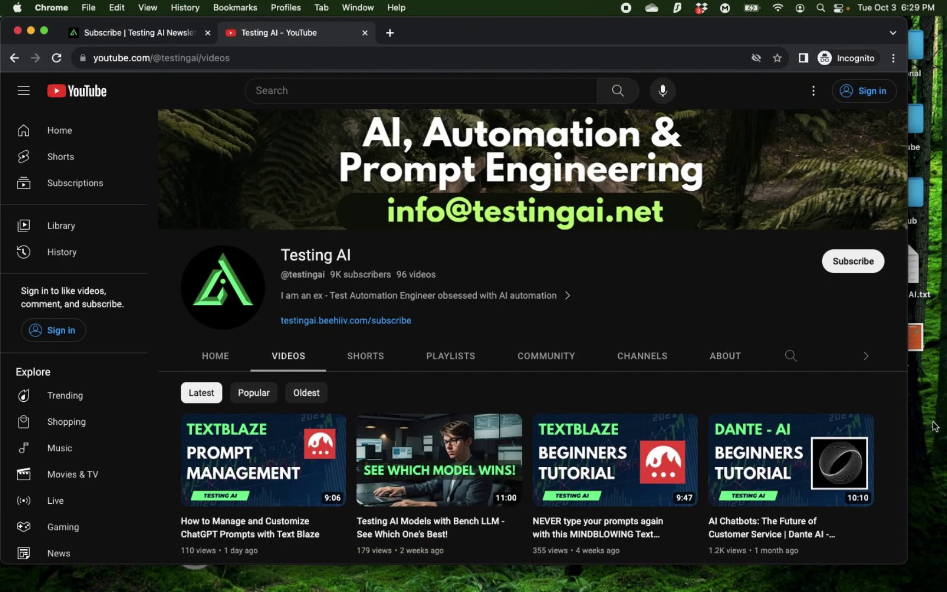
Scroll the channel's Videos grid to the 'Microsoft's Bing Image creator - beginners tutorial' thumbnail
scroll(894, 446, "down", 20)
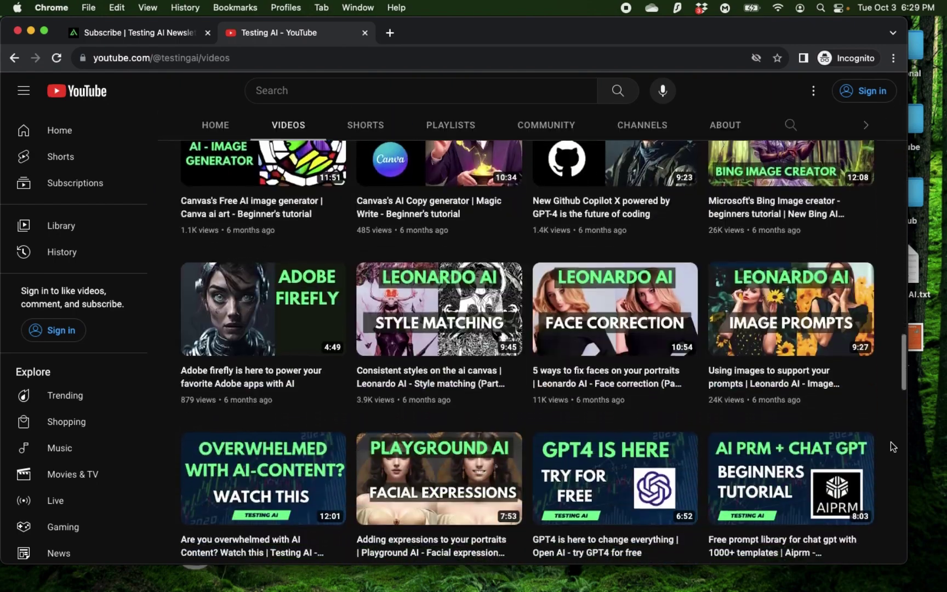
scroll(863, 334, "up", 5)
mouse_move(565, 424)
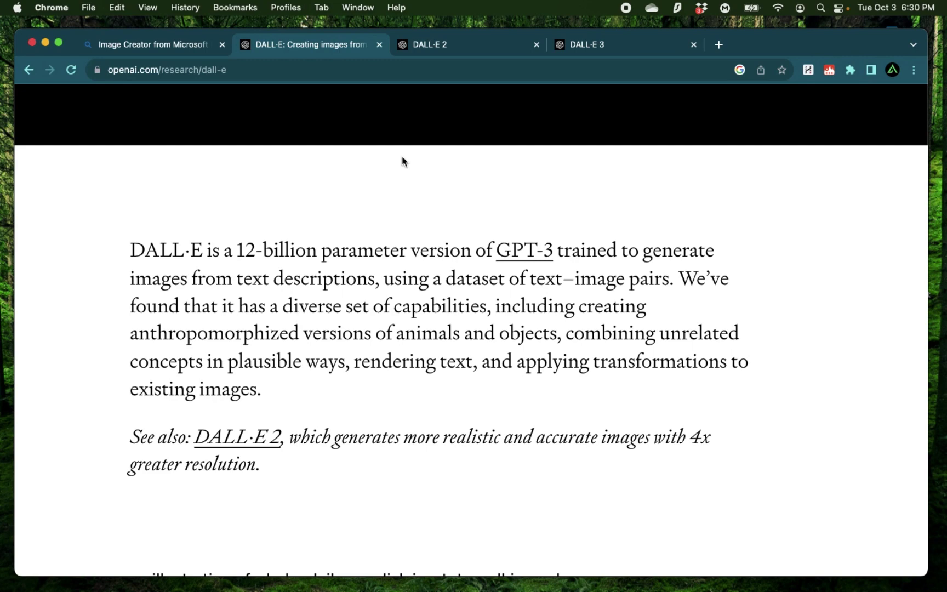
Go from the DALL·E 2 page to DALL·E 3 and select its description's opening line
left_click(466, 47)
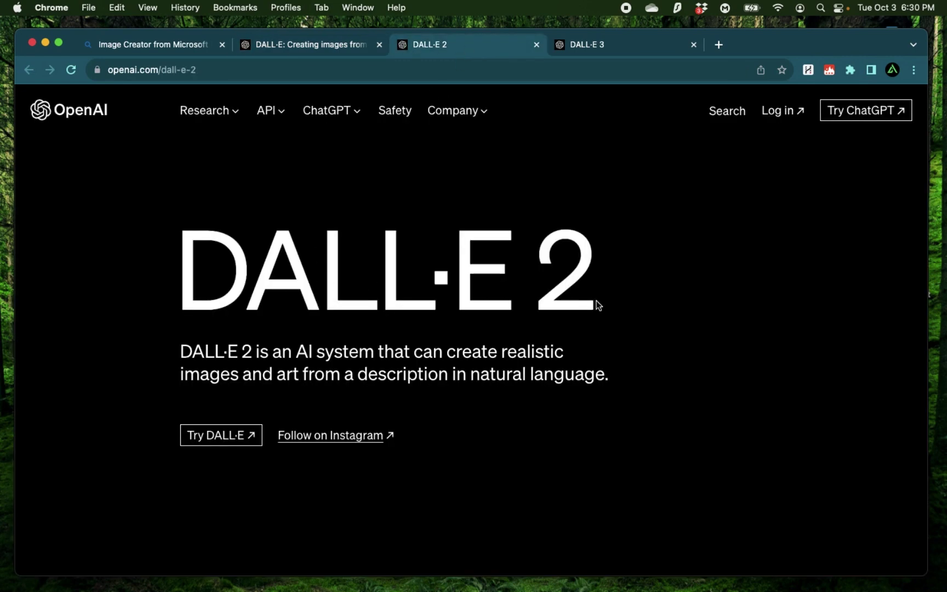
left_click(618, 49)
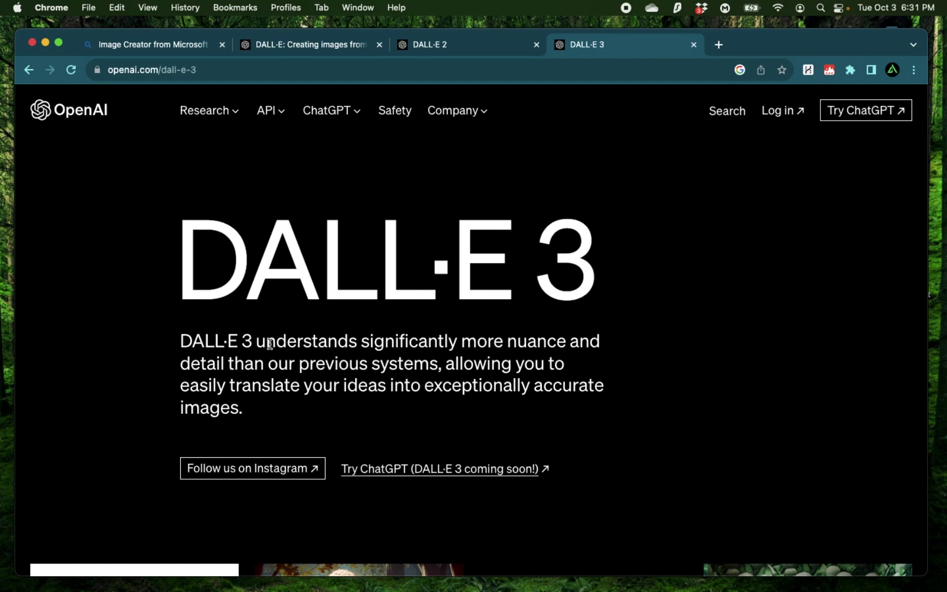
left_click_drag(257, 344, 435, 366)
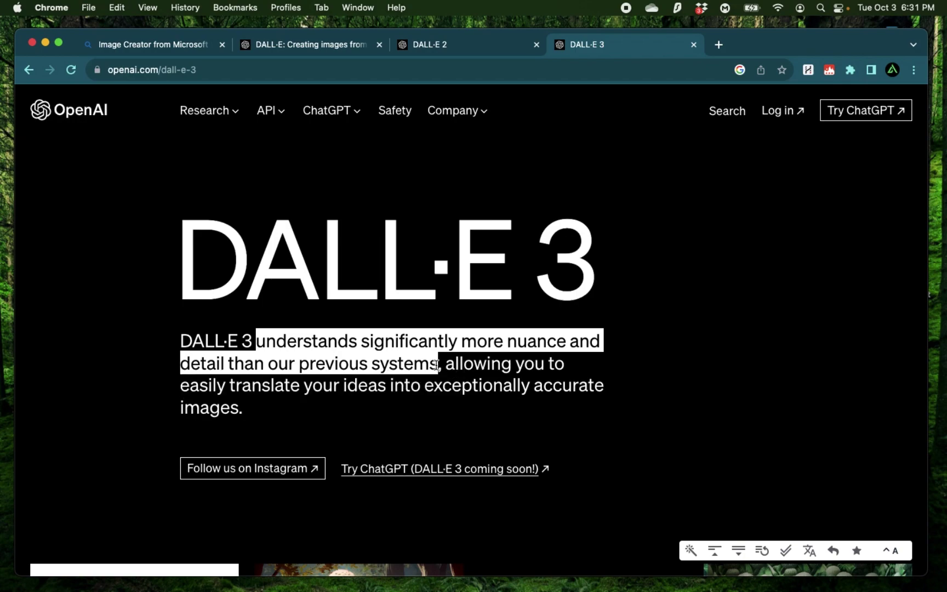
key("ctrl+Left")
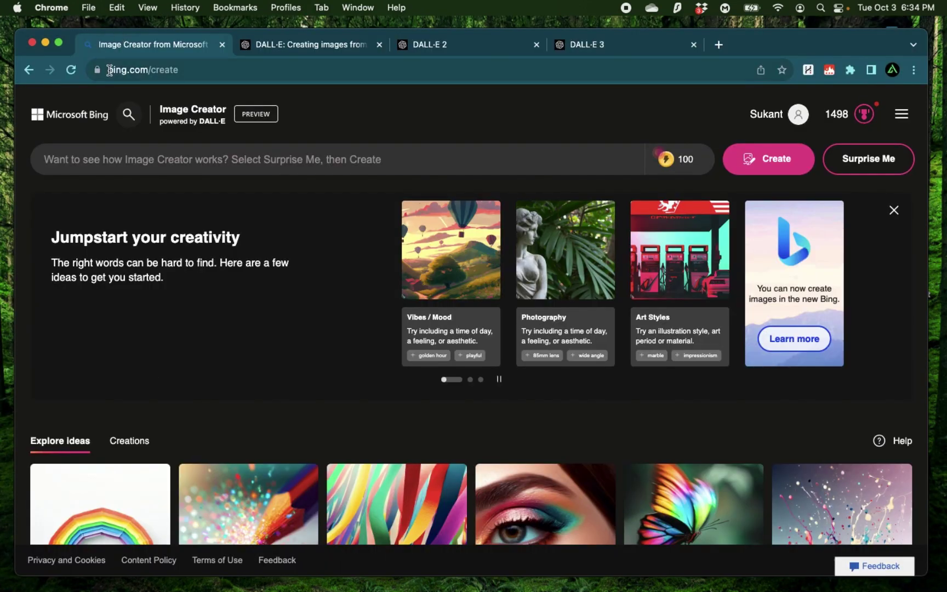
Select 'bing.com' in the Image Creator page's web address
left_click_drag(109, 70, 183, 70)
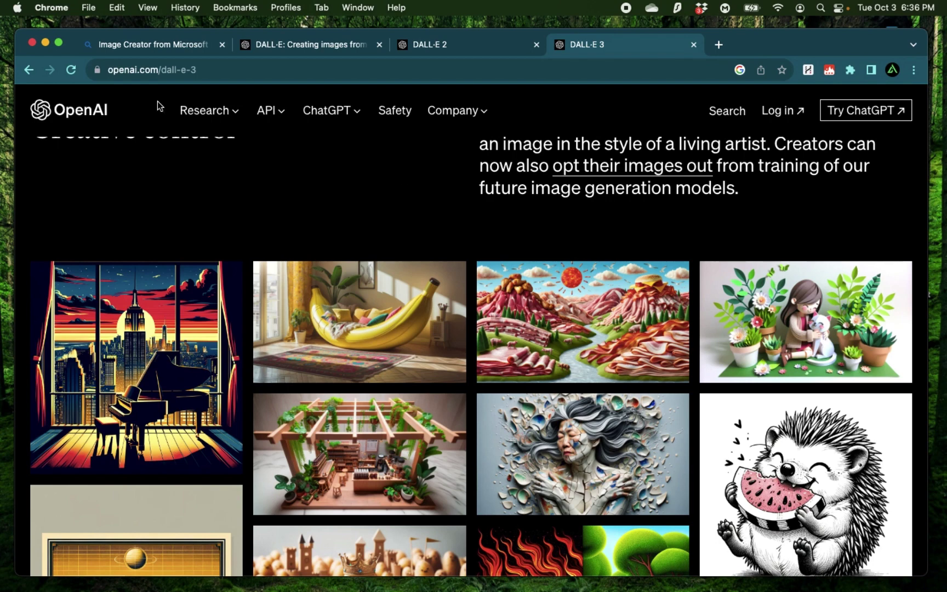
Enlarge the banana-couch example, select its prompt caption, then switch to Image Creator in Firefox
left_click(335, 313)
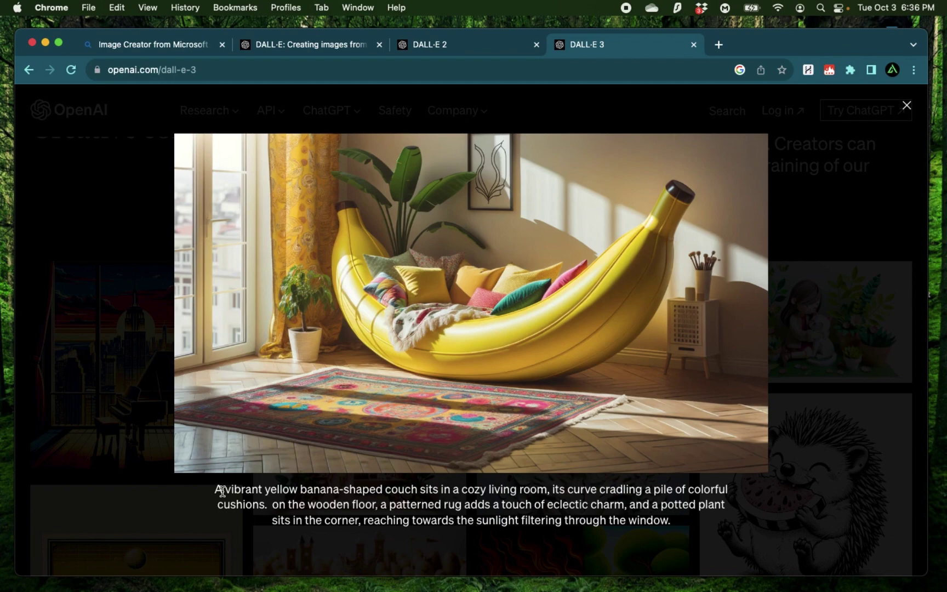
left_click_drag(223, 491, 662, 516)
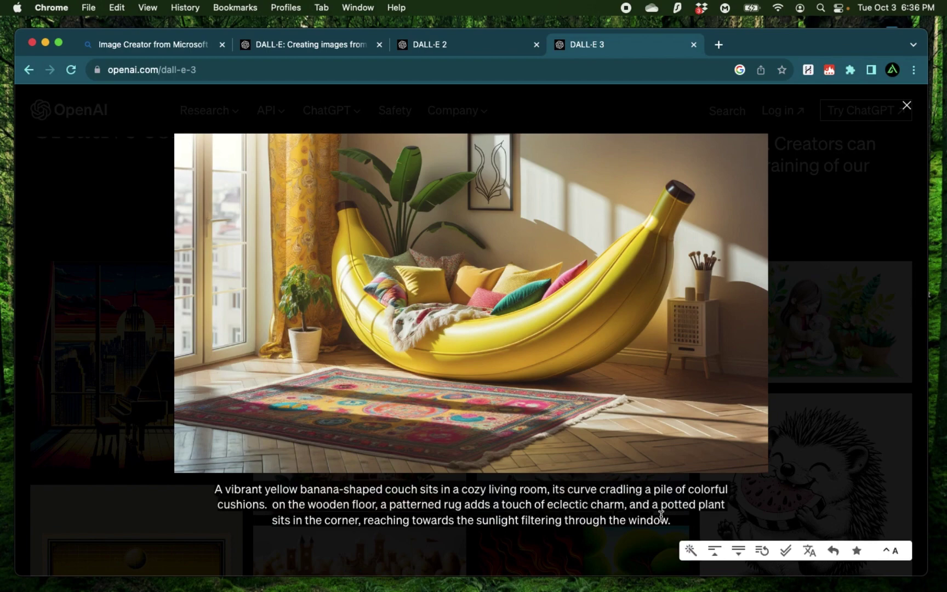
key("super+Tab")
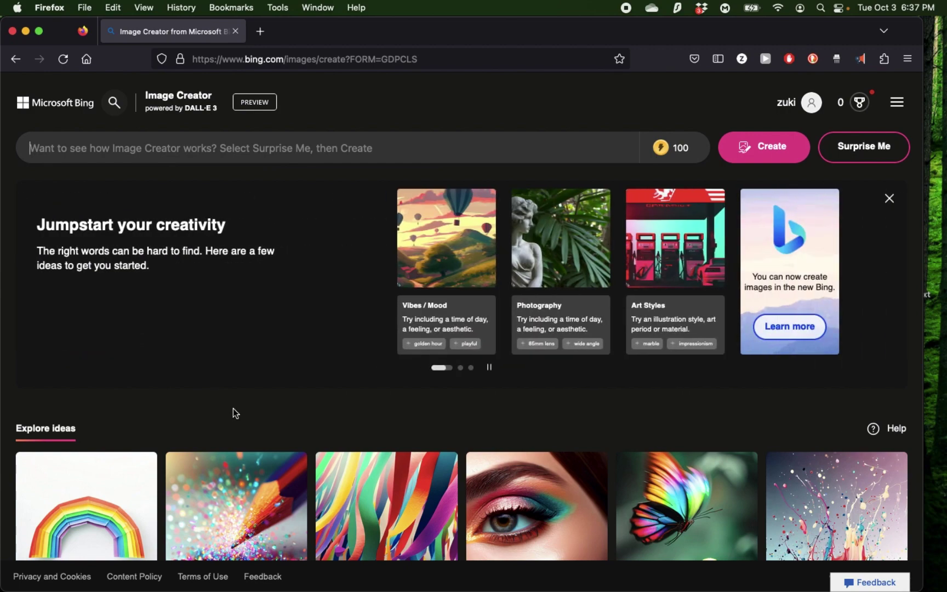
Generate images for the prompt 'A norwegian man with a stern expression on his face'
left_click(63, 151)
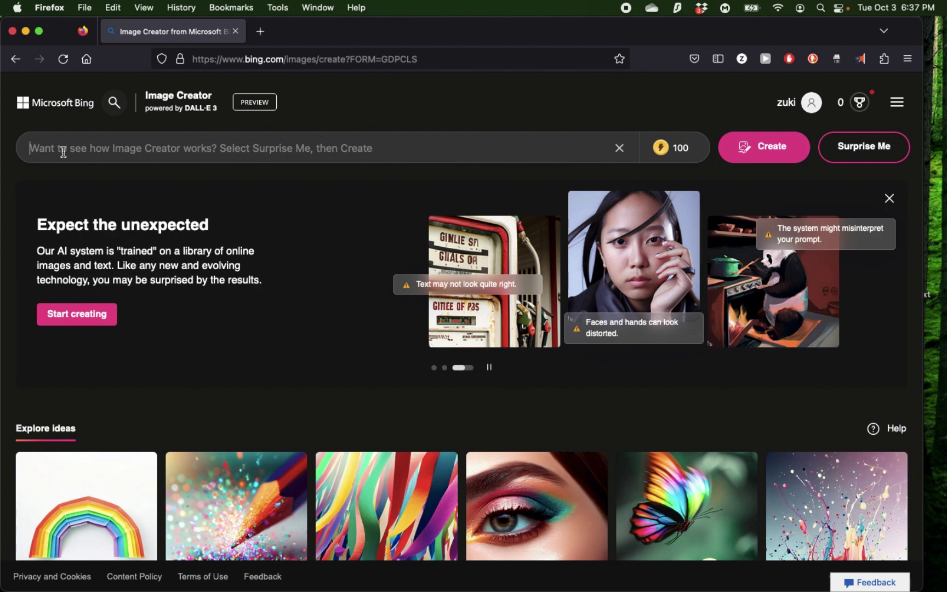
type("A norwegi")
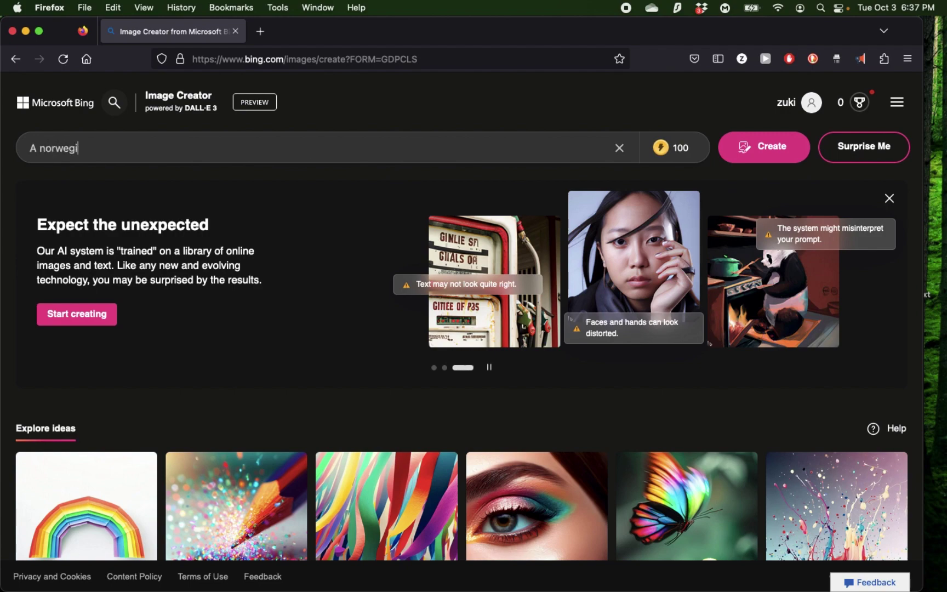
type("an man")
type(" si")
key("BackSpace")
key("BackSpace")
type("w")
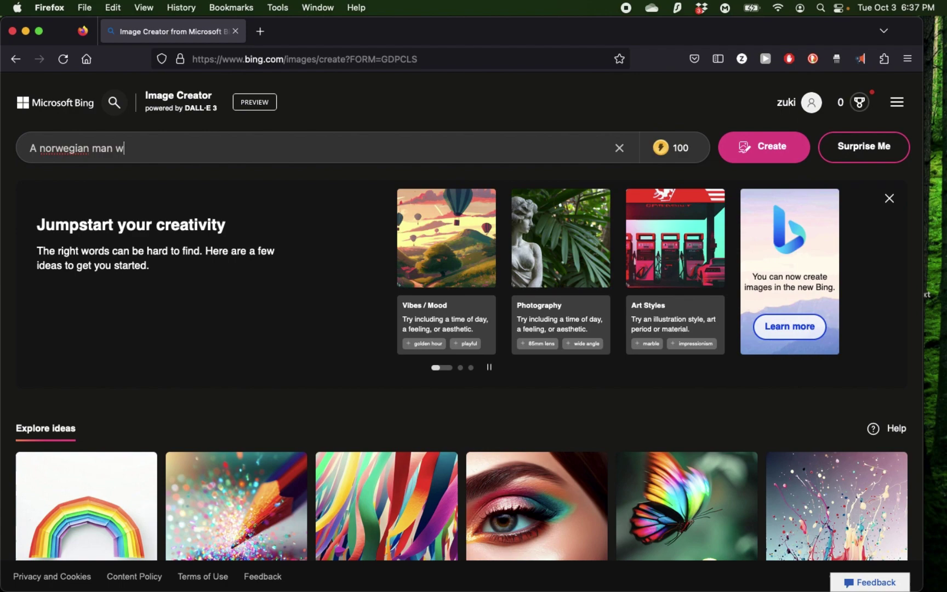
type("ith a stern expressi")
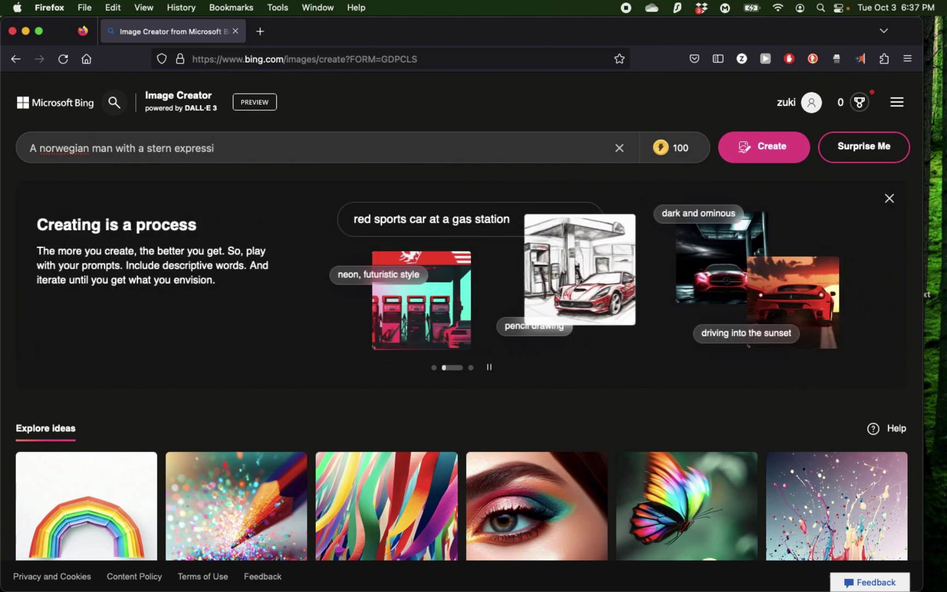
type("on on h")
key("BackSpace")
type("on his face")
left_click(781, 149)
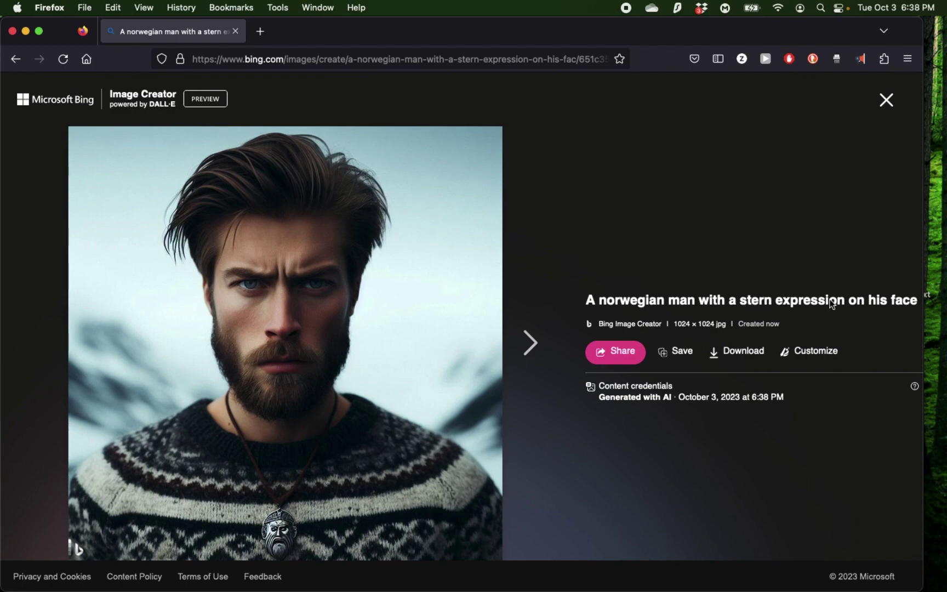
View the stern Norwegian man image full size and send it to Microsoft Designer via Customize
left_click(222, 259)
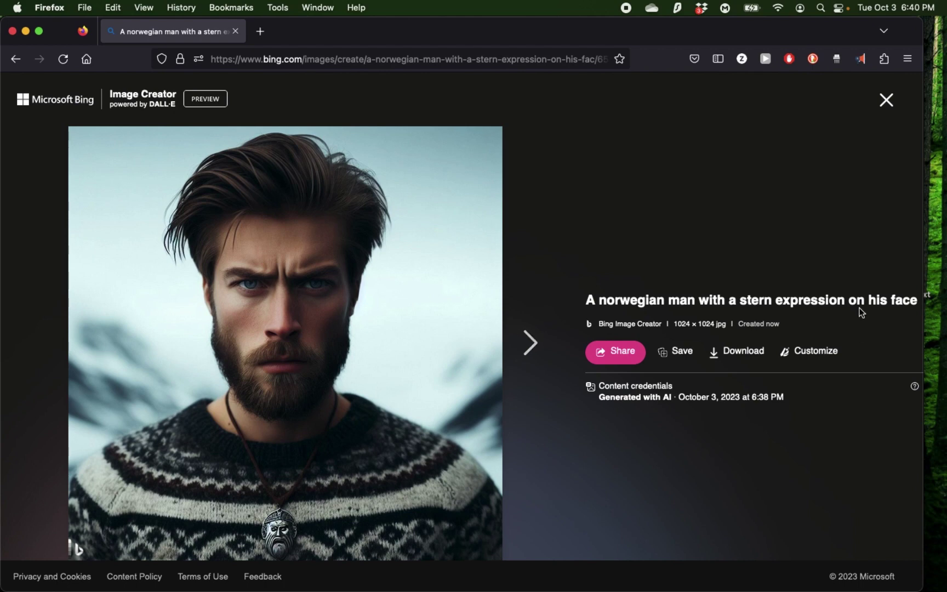
left_click(817, 351)
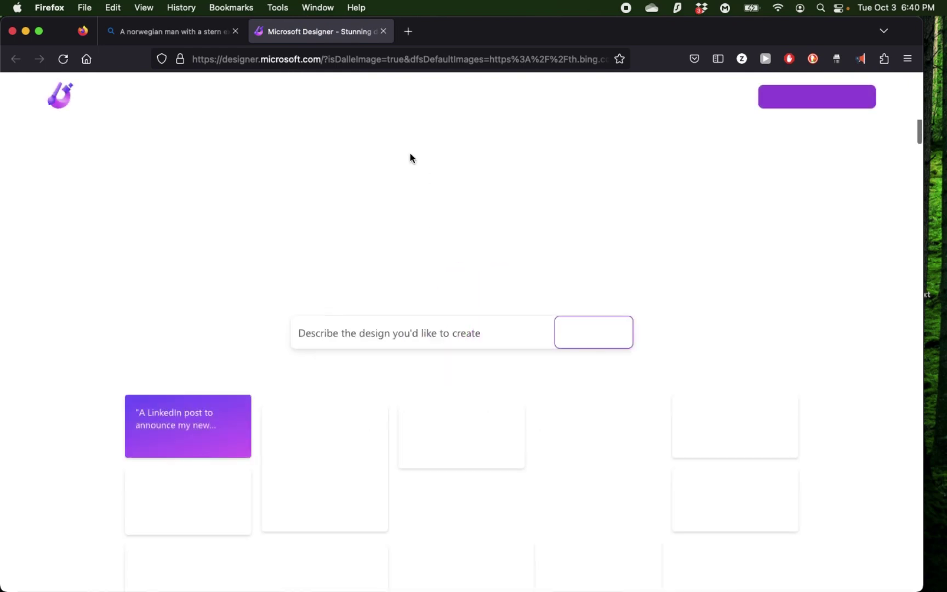
Close the Microsoft Designer tab to get back to the Norwegian man creations
left_click(384, 31)
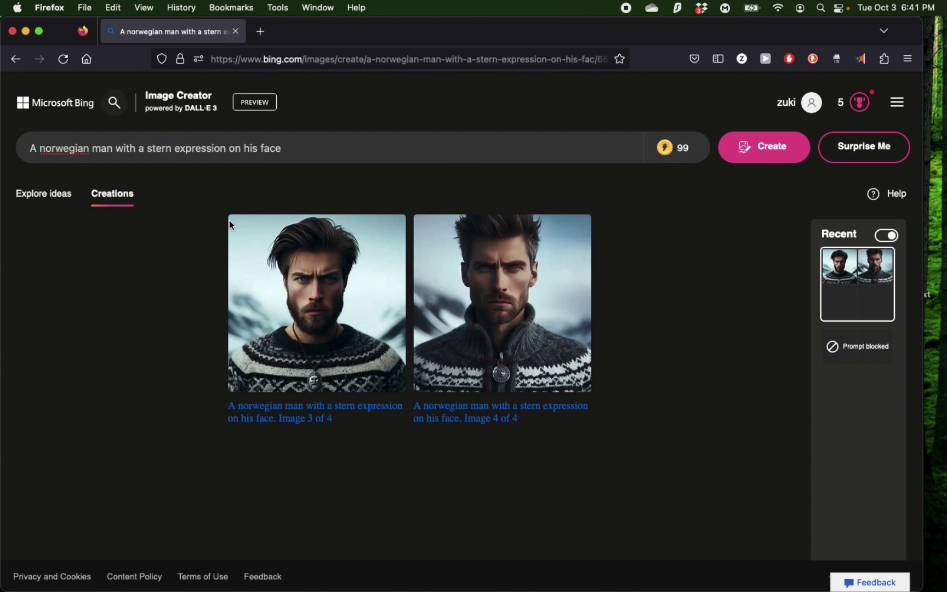
Extend the prompt with ", wearing a tshirt which says 'Blue Steel'", regenerate, and preview one result
left_click(334, 151)
type(", ")
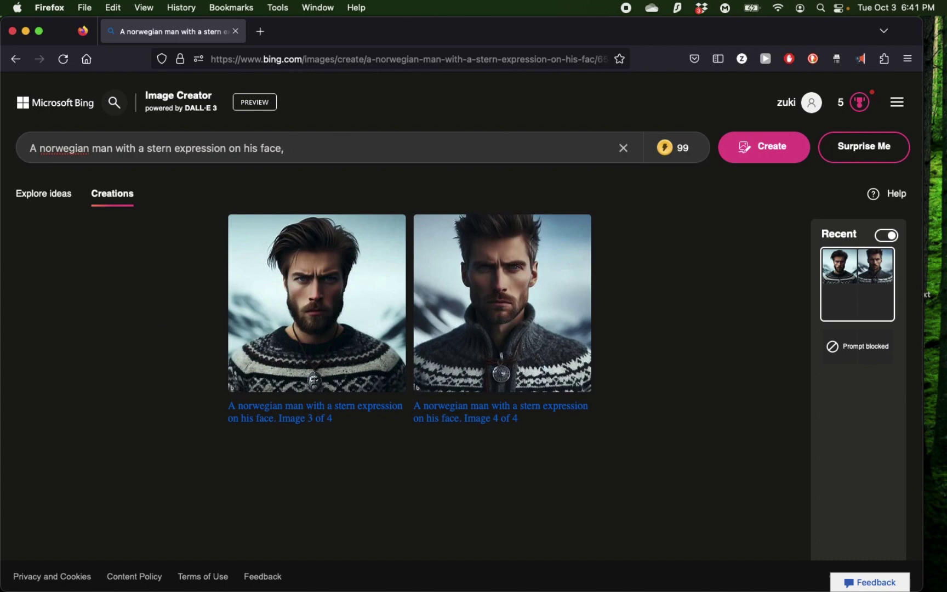
type("weatrin")
key("BackSpace")
key("BackSpace")
key("BackSpace")
key("BackSpace")
type("ring a tshirt which says ")
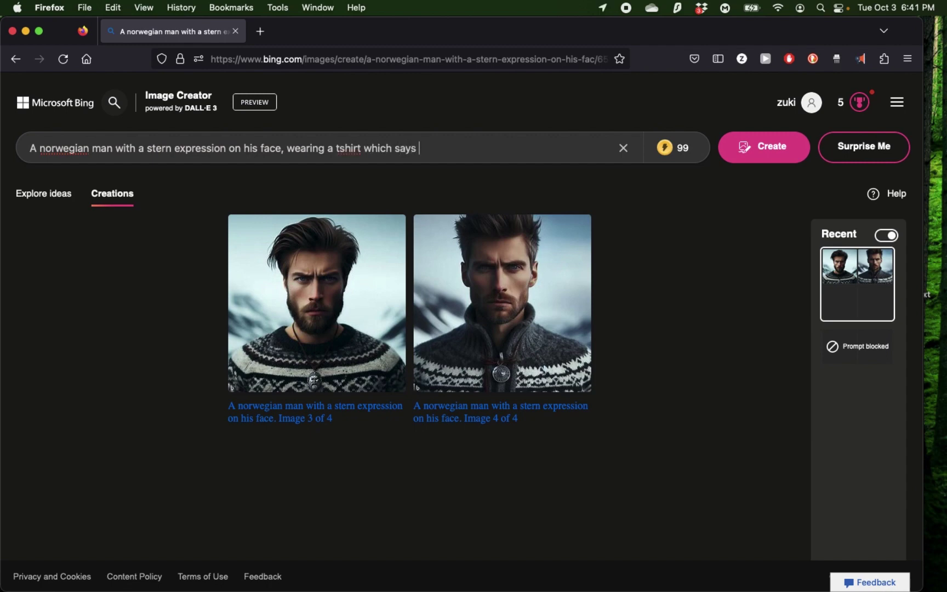
type("'Blue Steel")
key("Return")
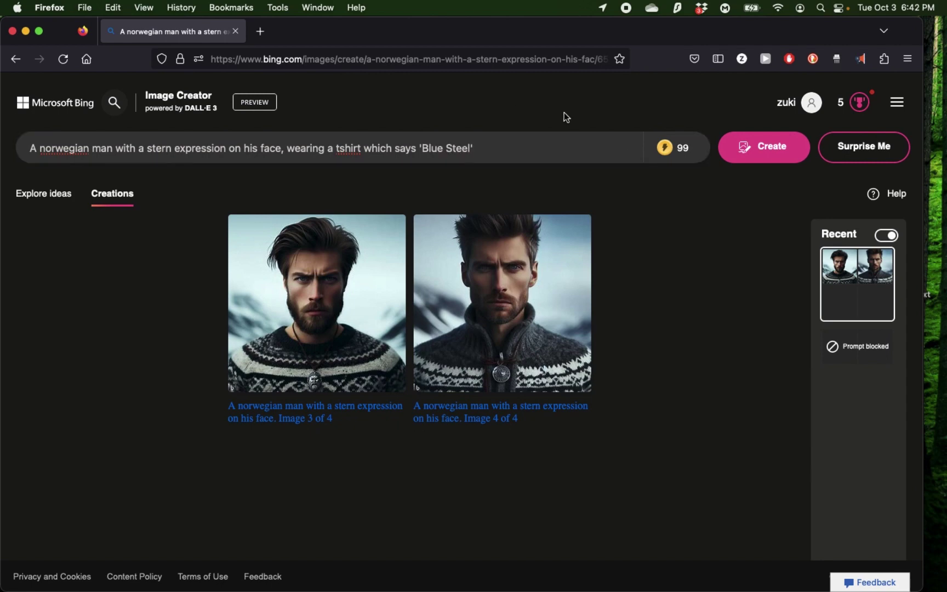
left_click(291, 329)
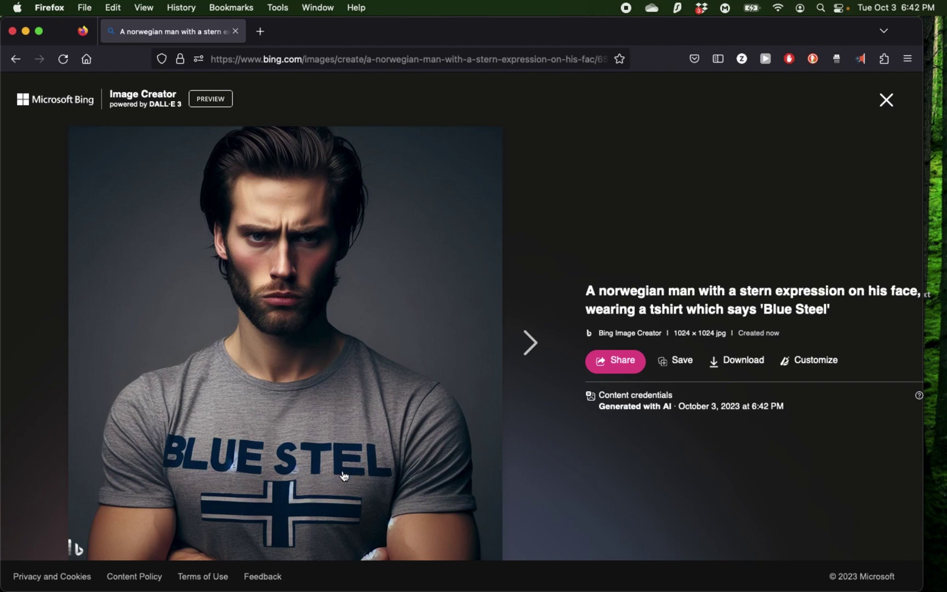
left_click(886, 102)
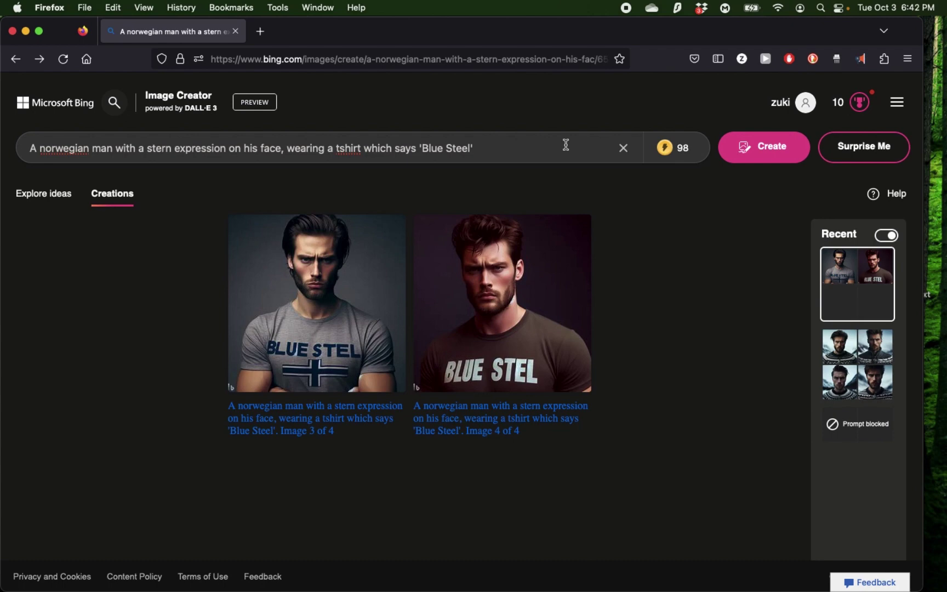
Extend the prompt with 'holding hands with a nigerian woman with a smile on her face' and generate
left_click(567, 145)
type("holding hands with a nigerian")
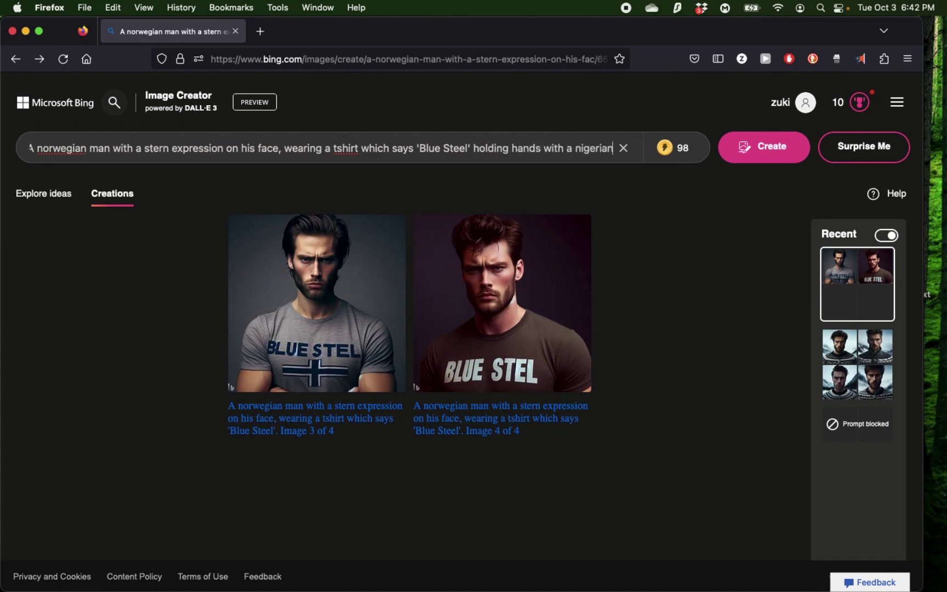
type(" woman with a")
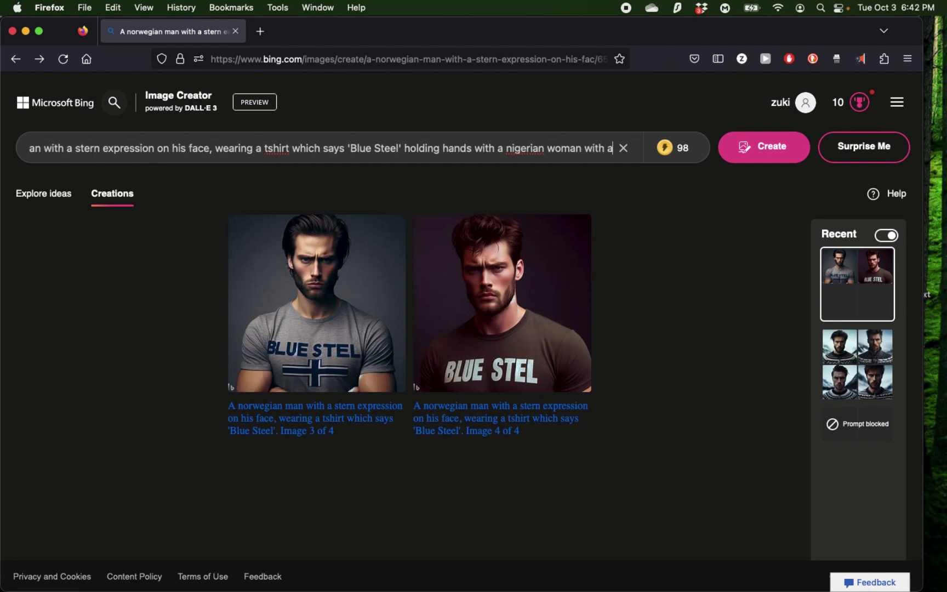
type(" smile")
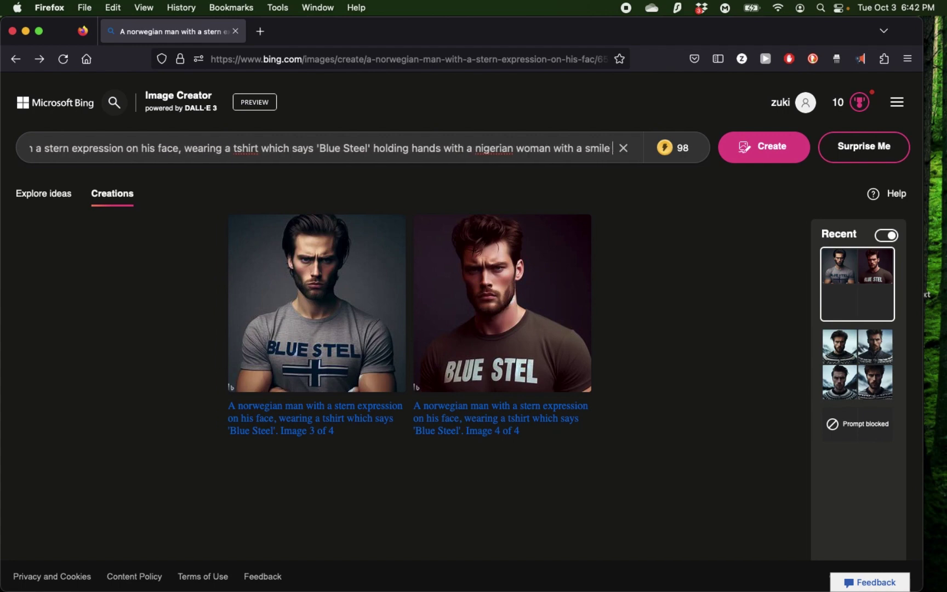
type(" on her face")
key("Return")
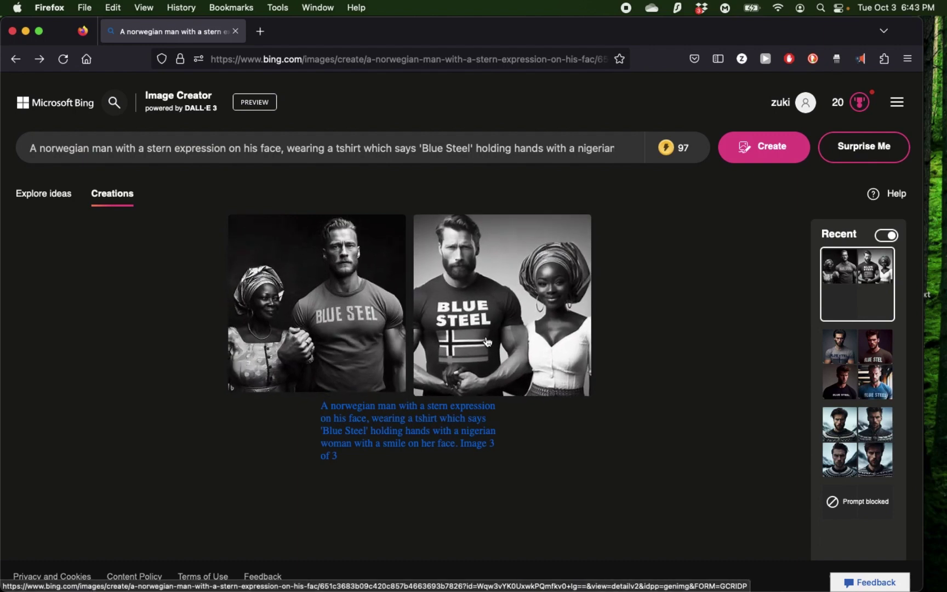
Open the first result and zoom in on the Blue Steel shirt text and the woman's face
left_click(333, 321)
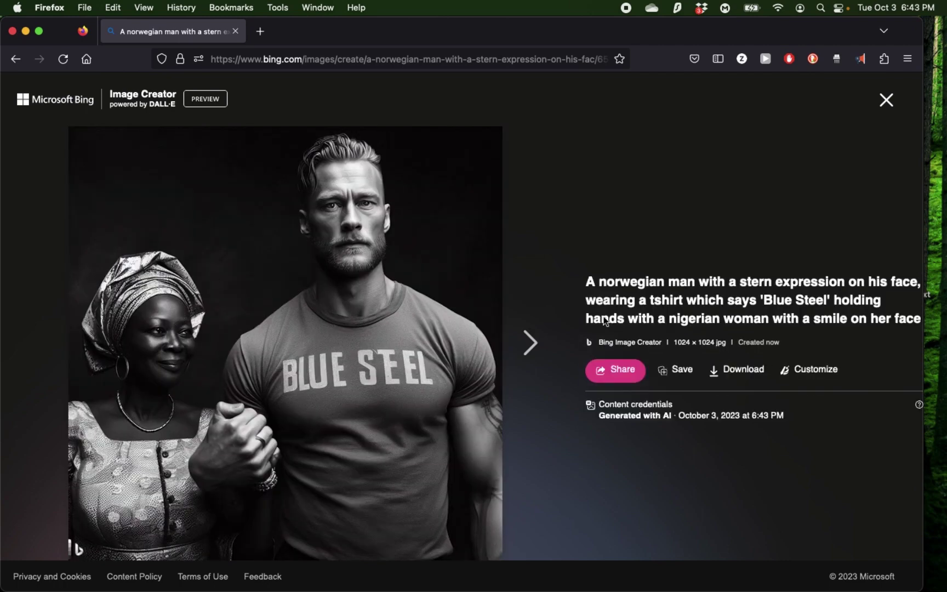
left_click(333, 172)
left_click(332, 172)
left_click(303, 362)
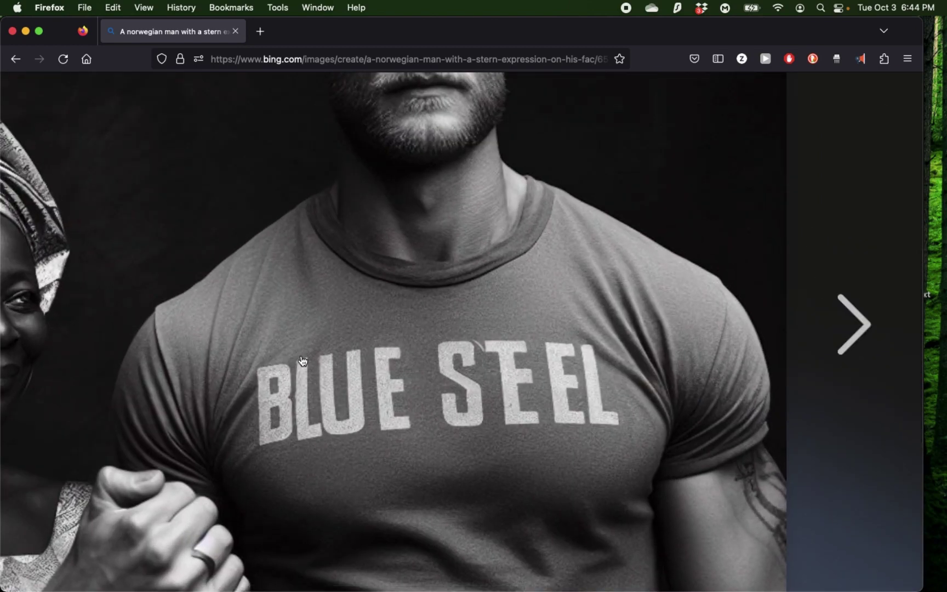
left_click(303, 362)
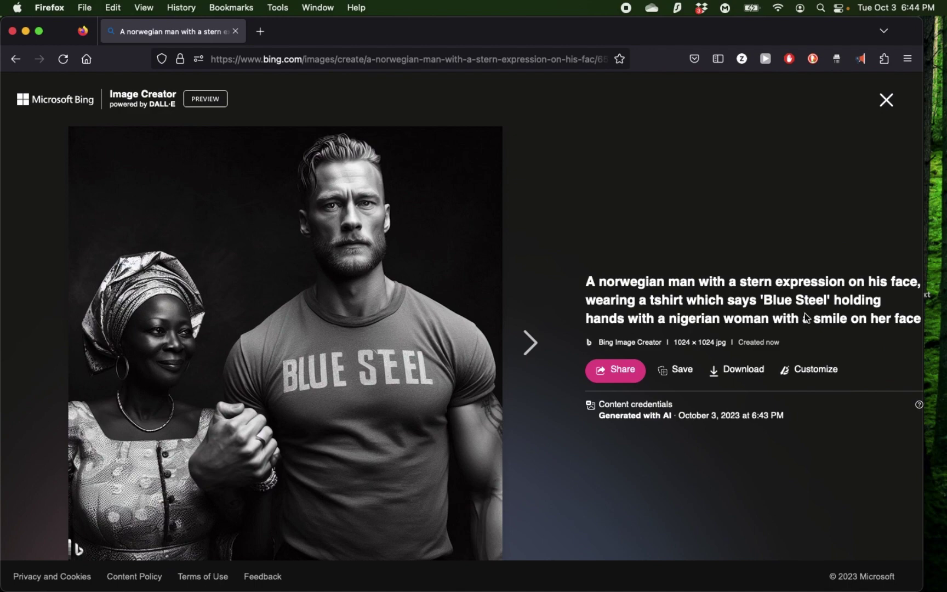
left_click(101, 301)
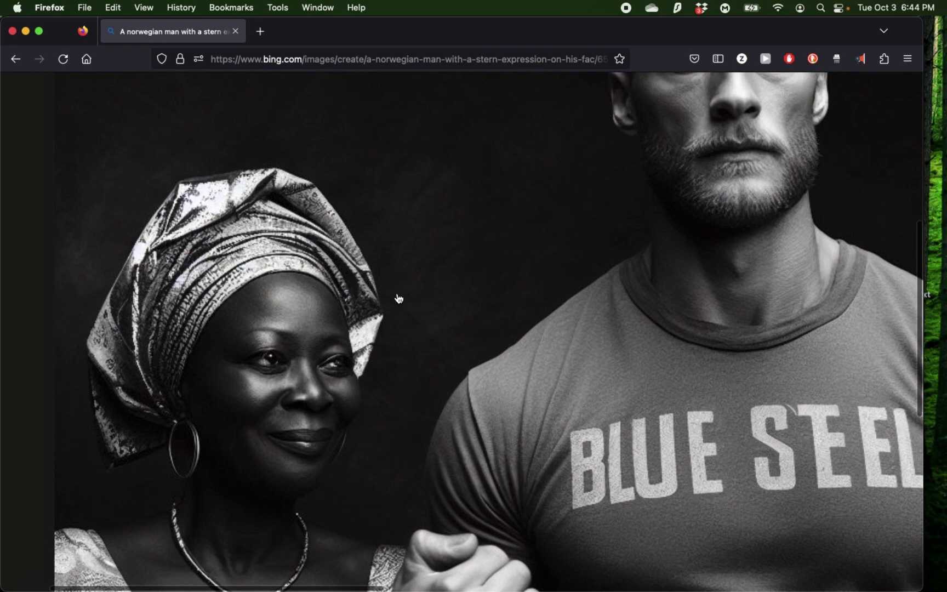
scroll(493, 378, "down", 2)
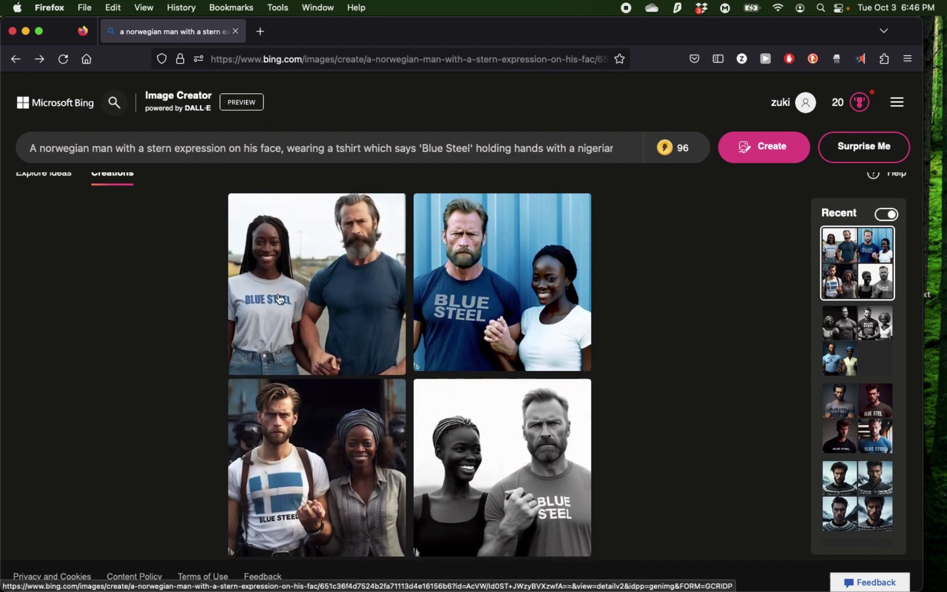
Open the first new result full size and step forward to the third image
left_click(378, 340)
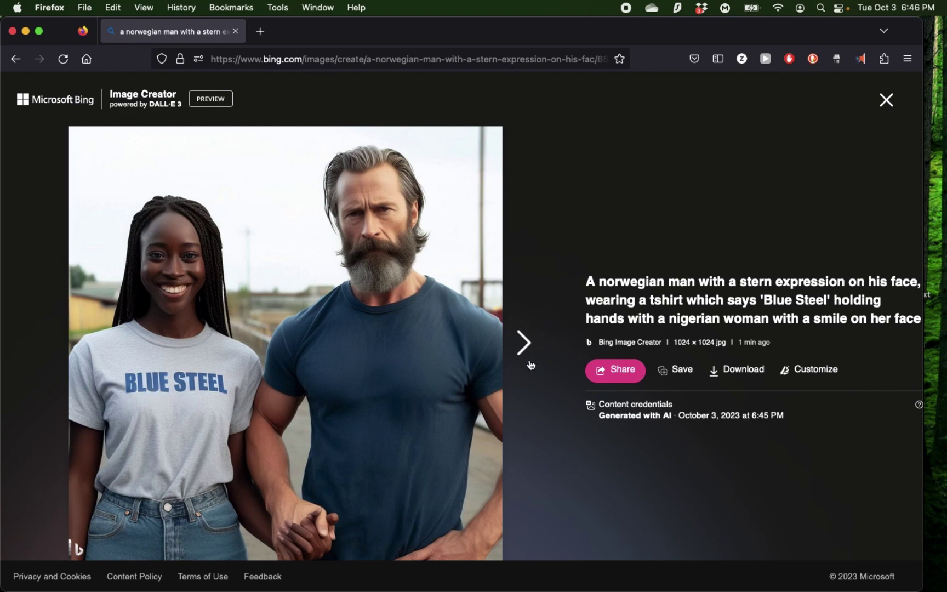
left_click(525, 344)
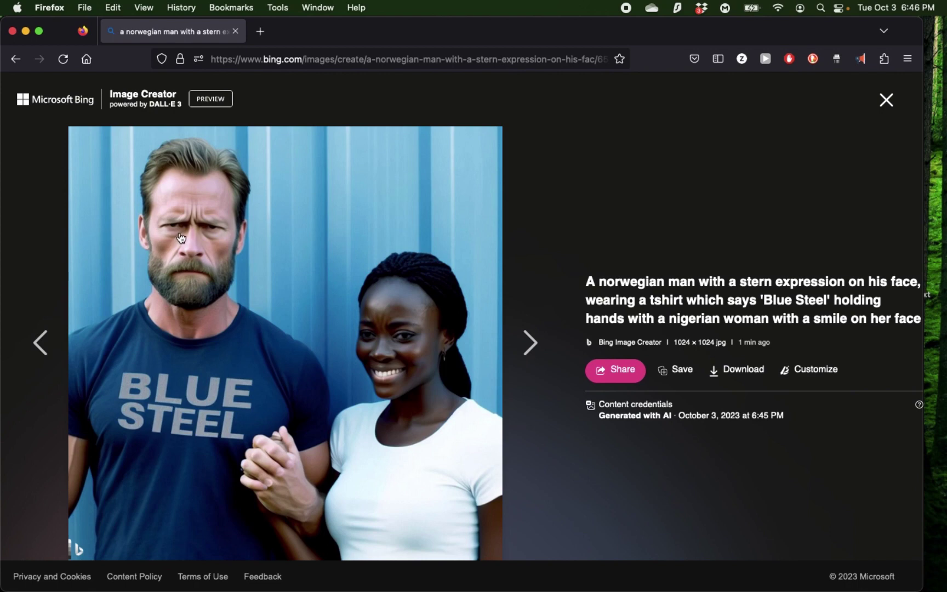
left_click(526, 353)
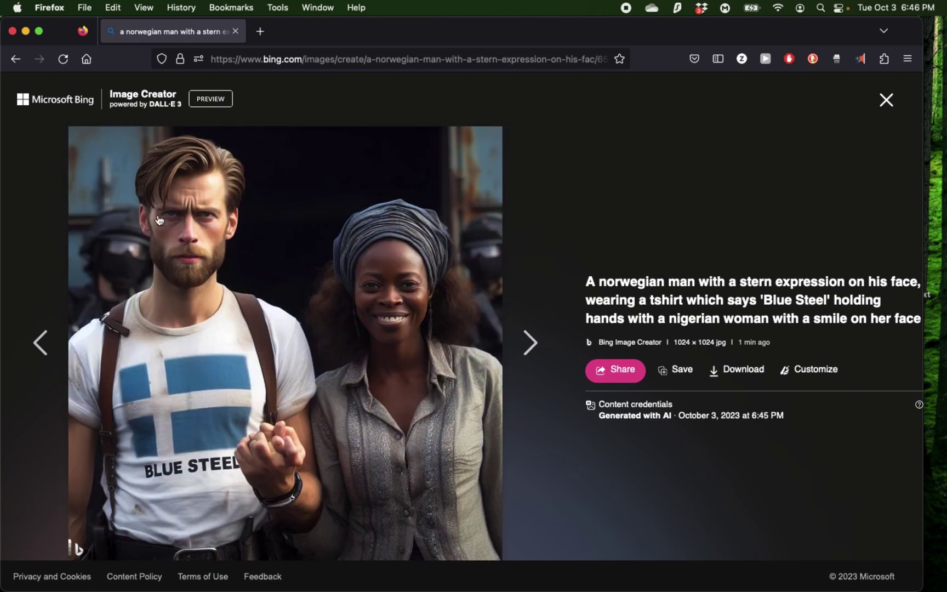
Close the viewer and append ', wearing a yellow tshirt which says 'African fire'' to the prompt
key("Escape")
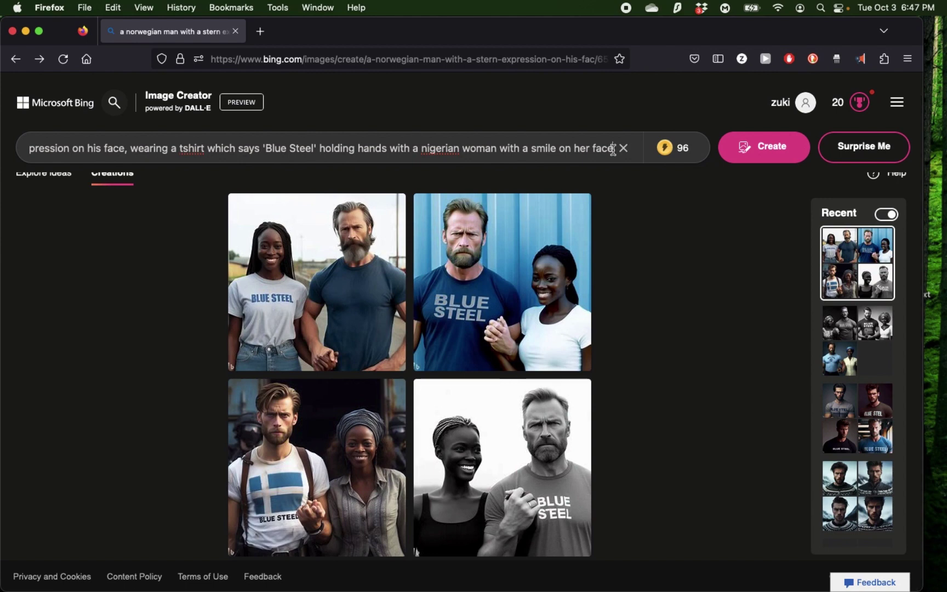
type(", wearing a ")
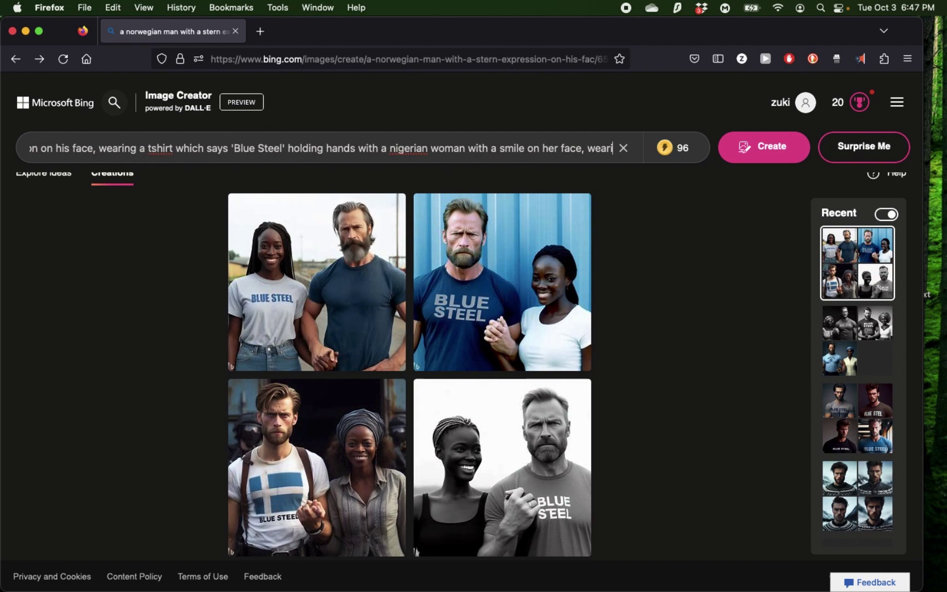
type("yellow tshit")
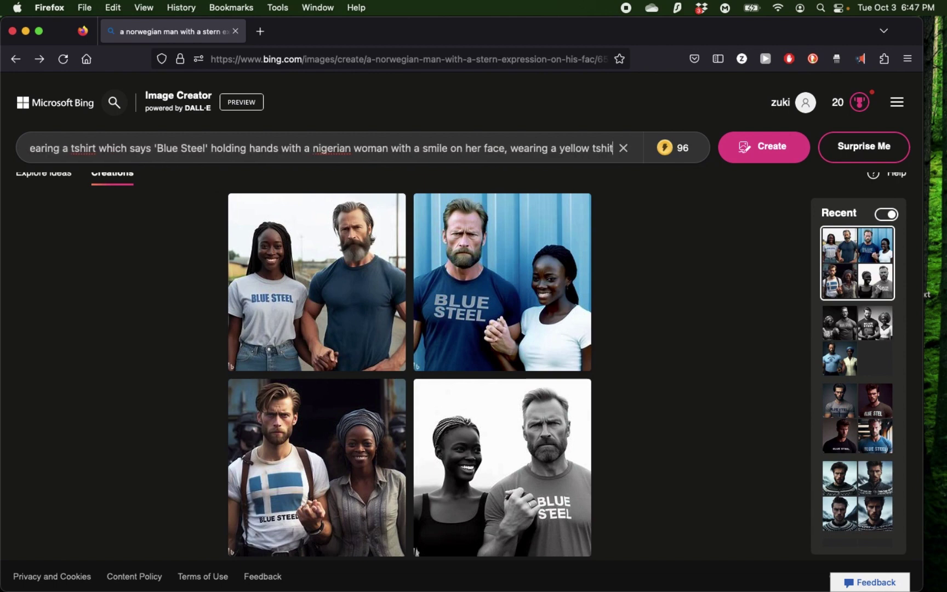
key("BackSpace")
type("rt ")
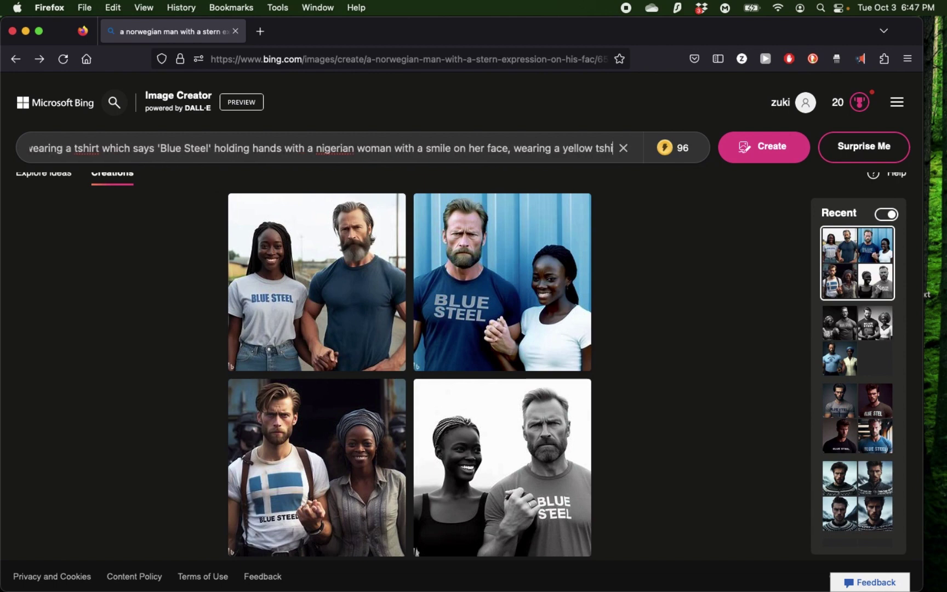
type("which says 'Afr")
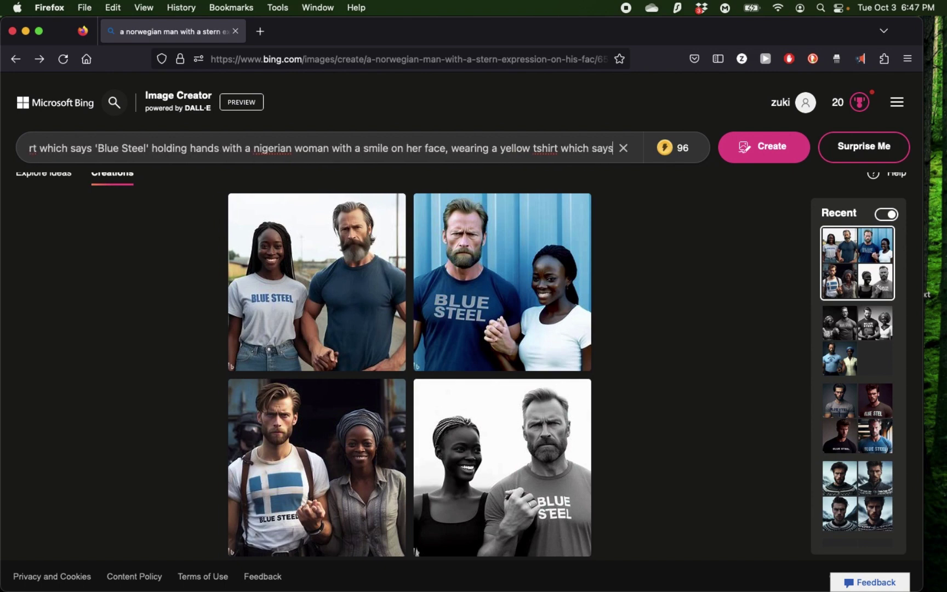
type("ican fire'")
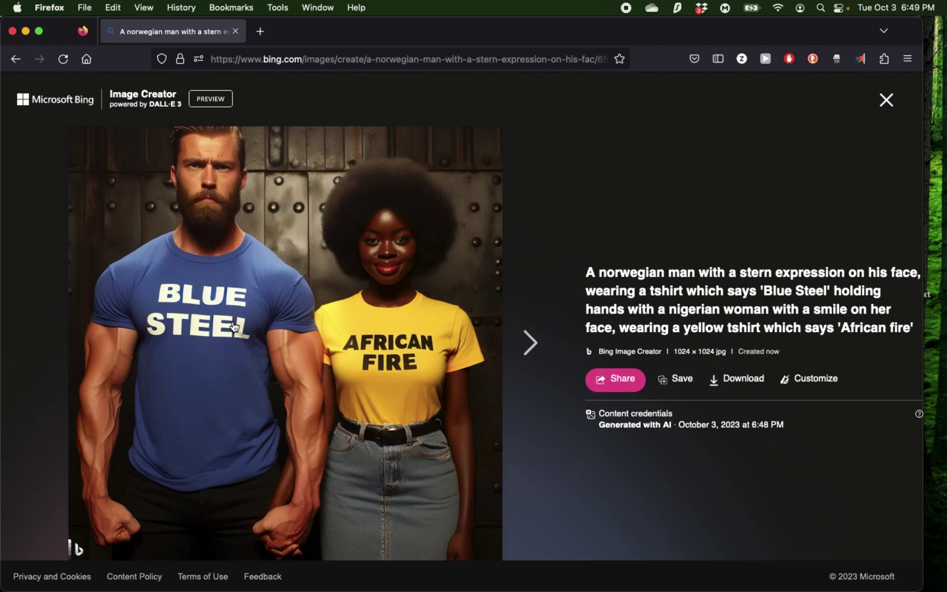
Close the viewer and append ', with eddie murphy standing in the background' to the prompt
left_click(543, 252)
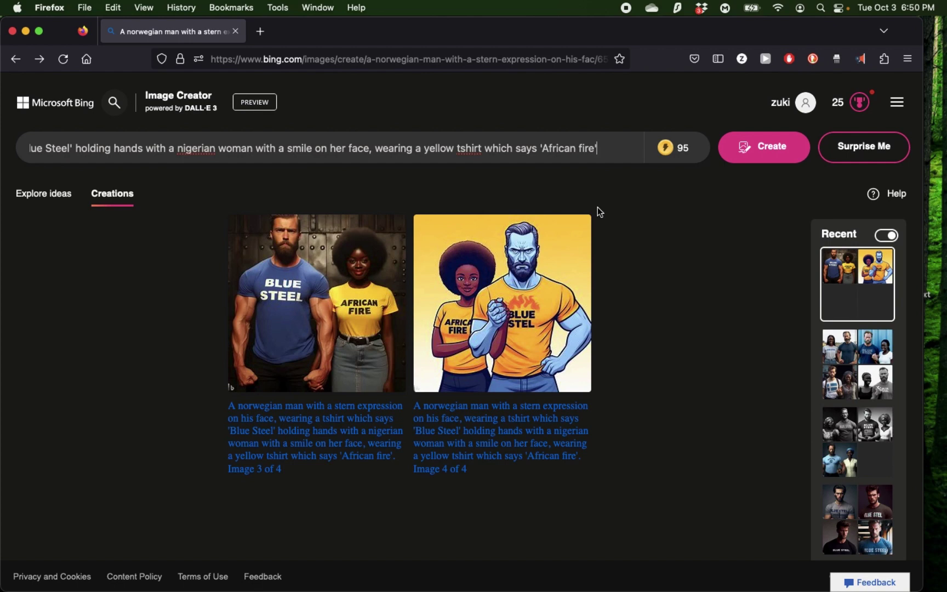
type(", with e")
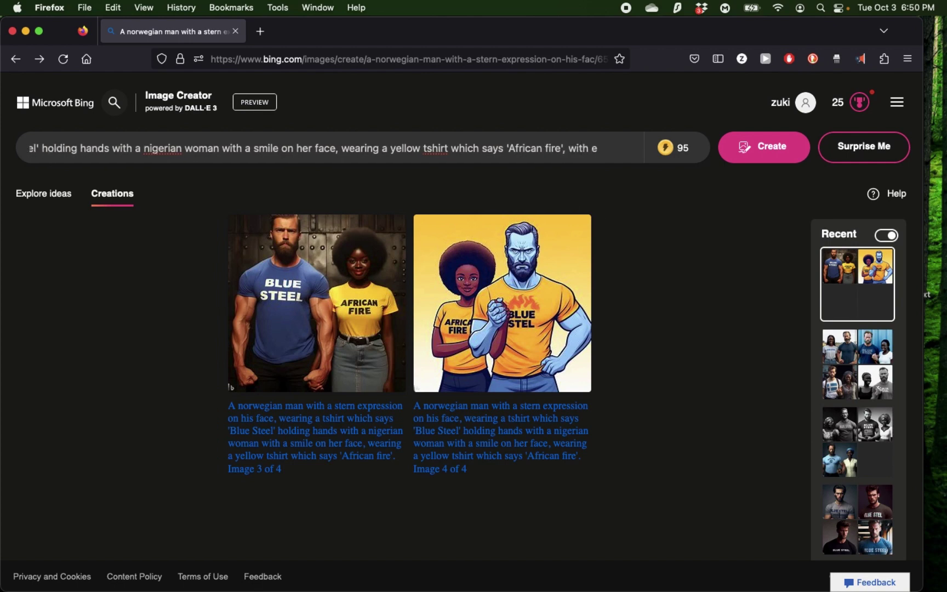
type("ddie murphy ")
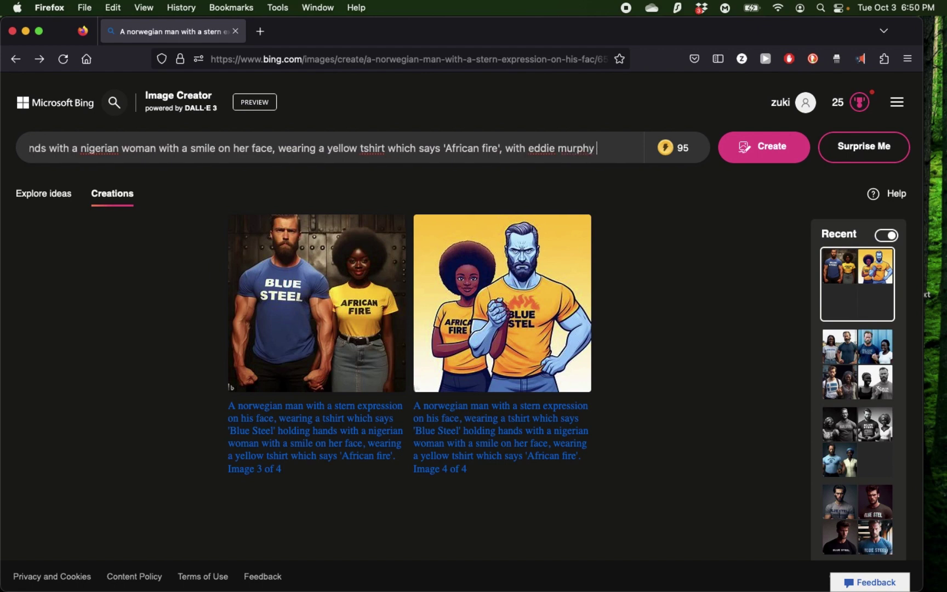
type("standing in th")
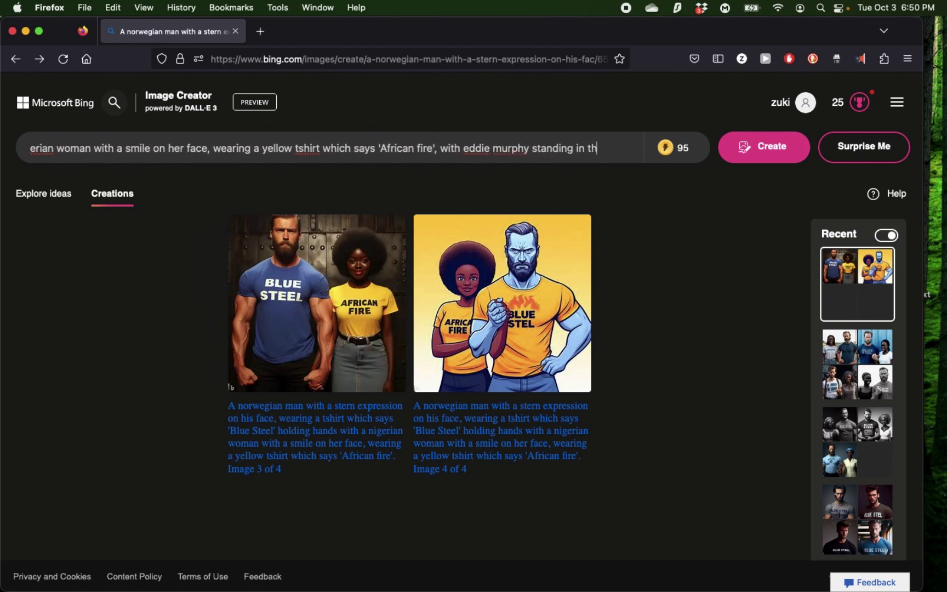
type("e background")
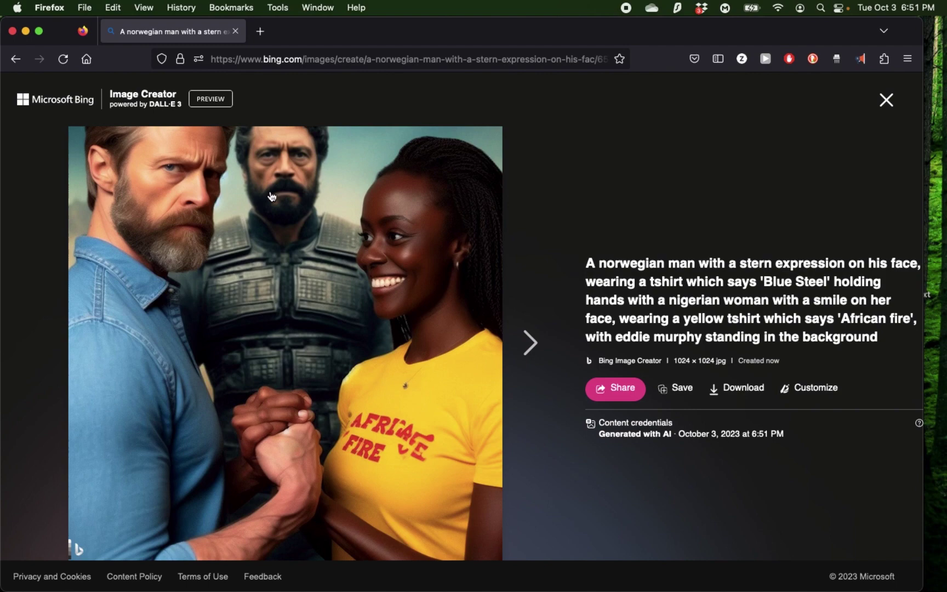
Browse to the image of two men before flames, zoom in on it, then close the viewer
left_click(523, 343)
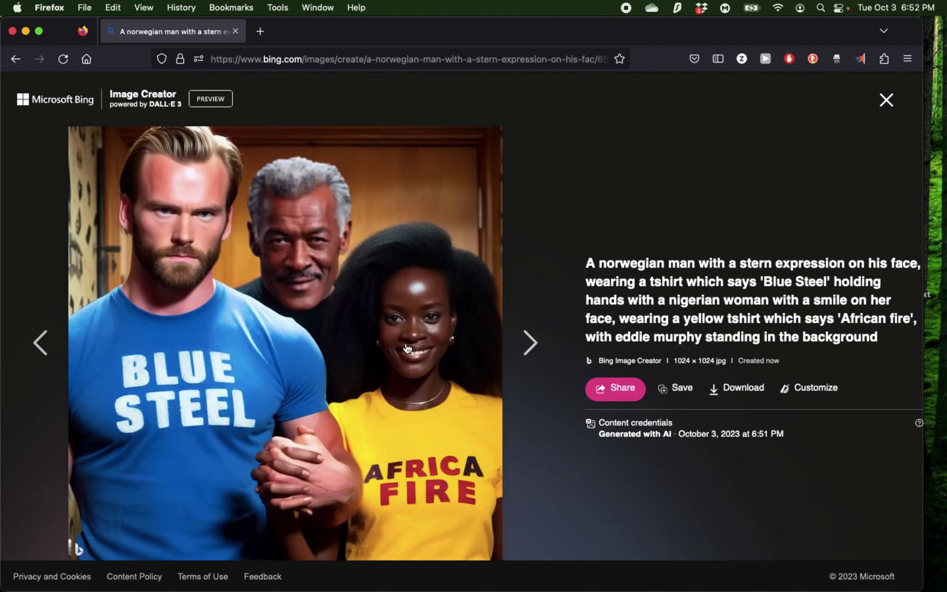
left_click(529, 344)
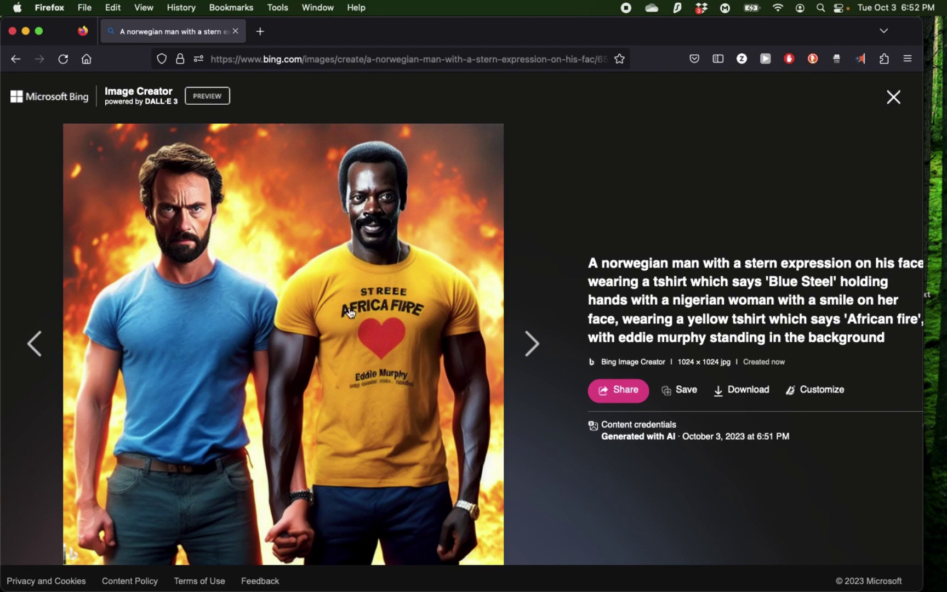
scroll(388, 216, "up", 2)
scroll(388, 147, "up", 3)
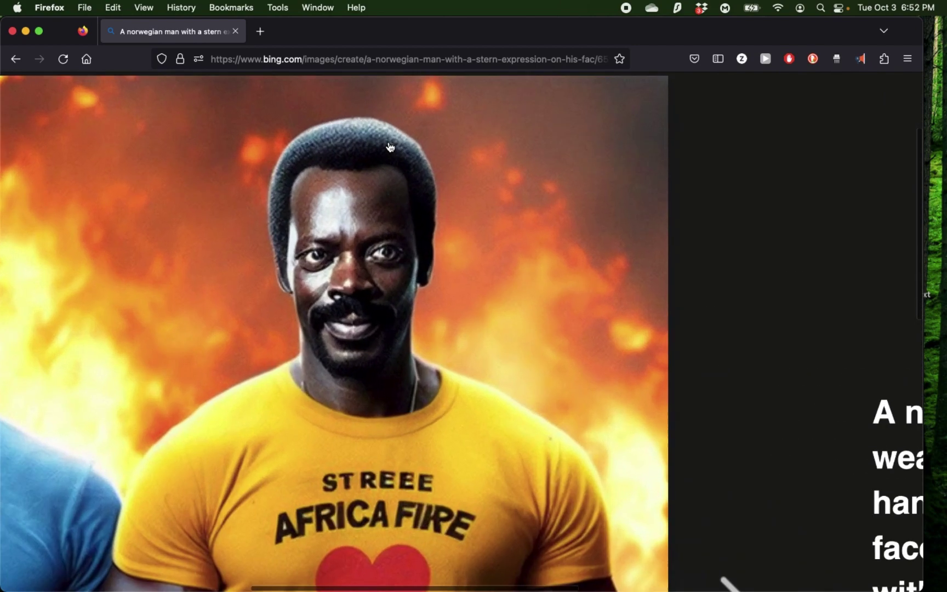
scroll(388, 147, "down", 5)
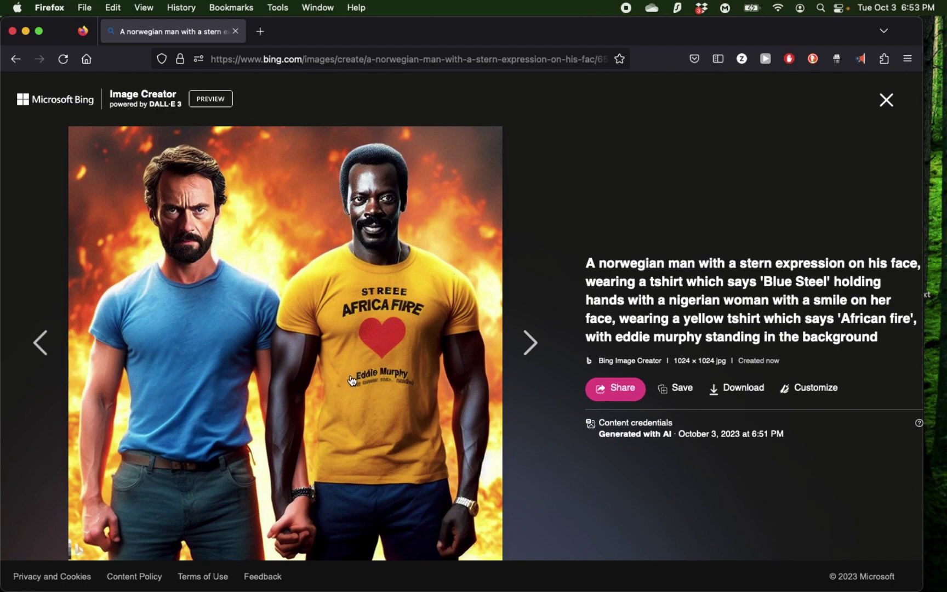
scroll(353, 380, "up", 5)
scroll(353, 380, "down", 5)
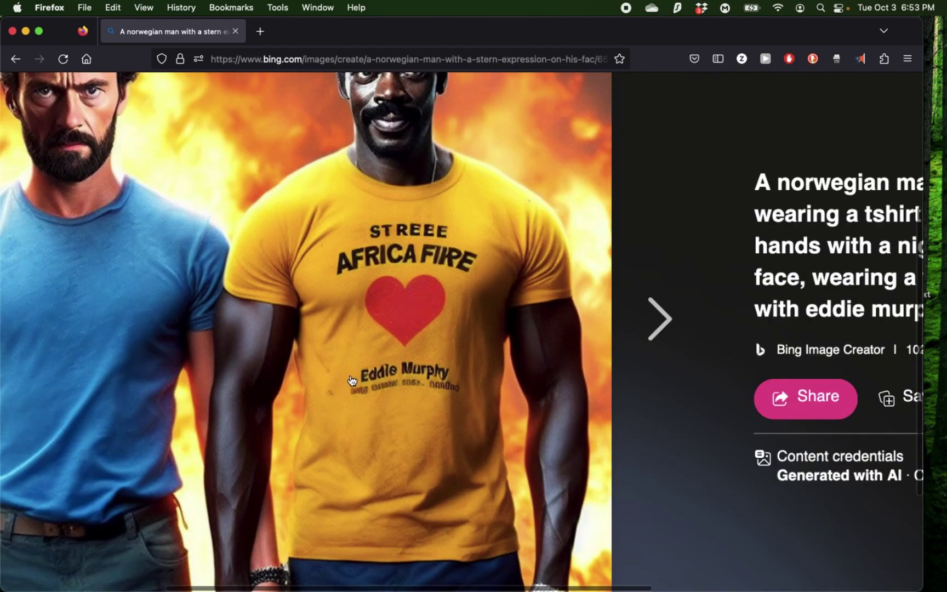
key("Escape")
Append ', with a reindeer and tiger in the background in a deep jungle' and open the first result
type(", ")
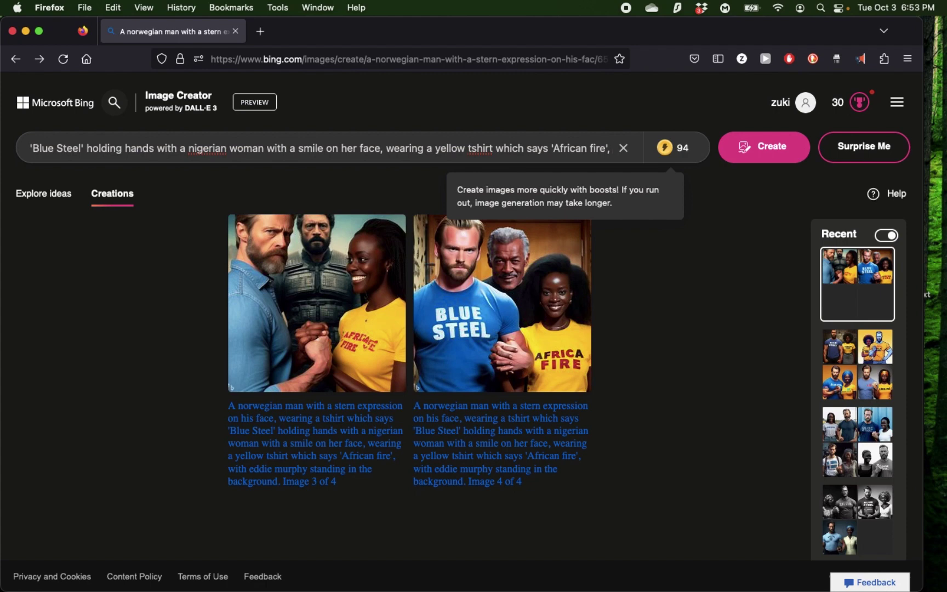
type("with a rei")
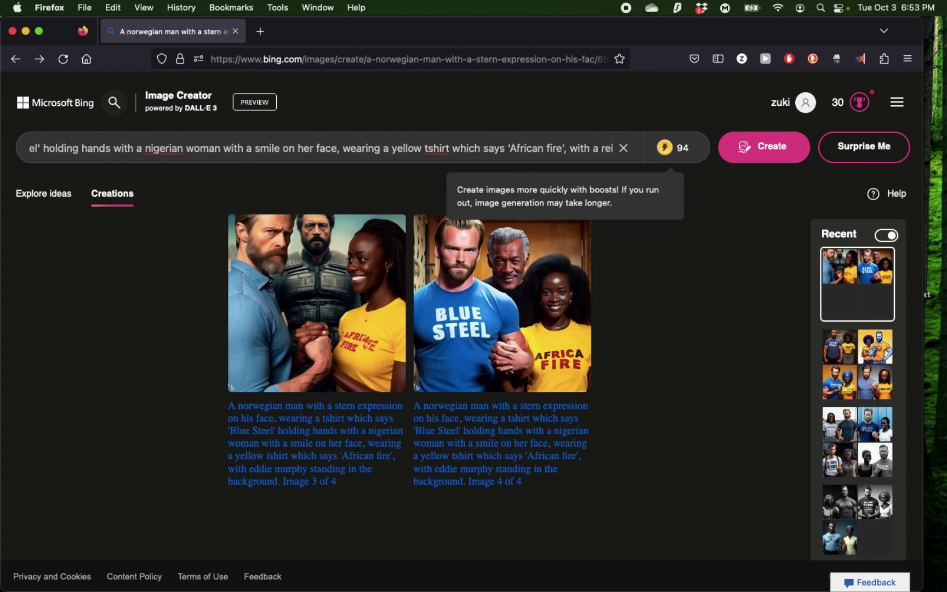
type("ndeer and tiger")
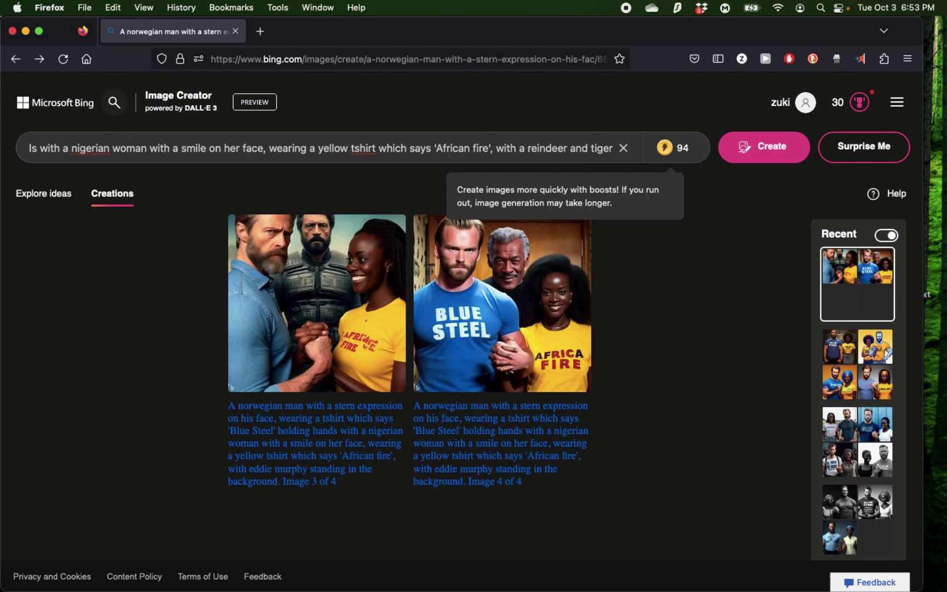
type(" in the backg")
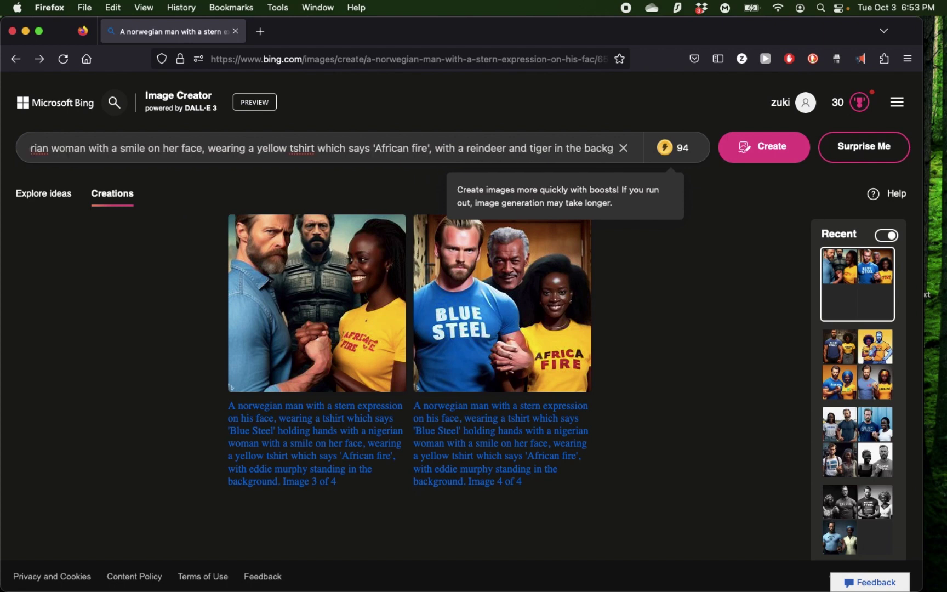
type("round in a deep jung")
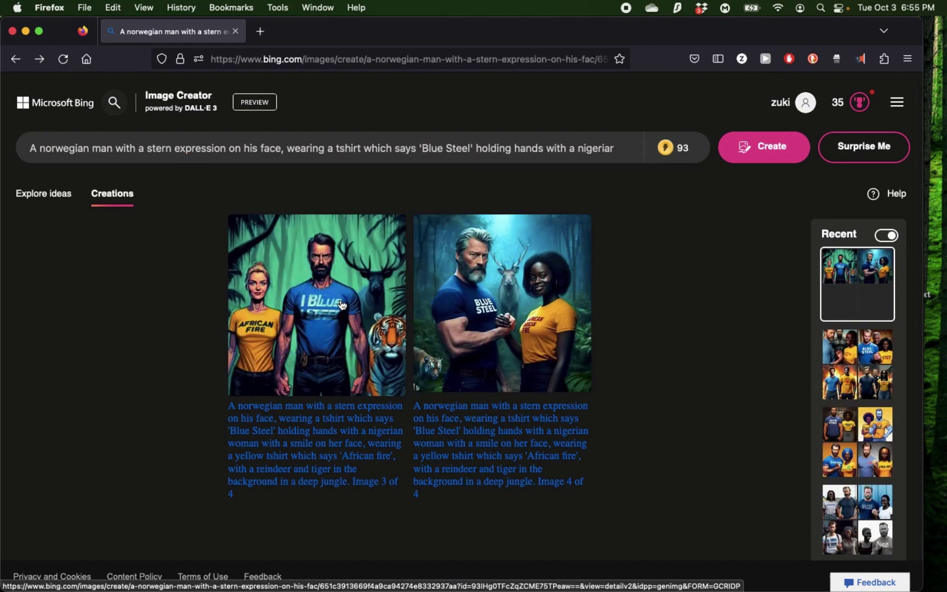
left_click(341, 299)
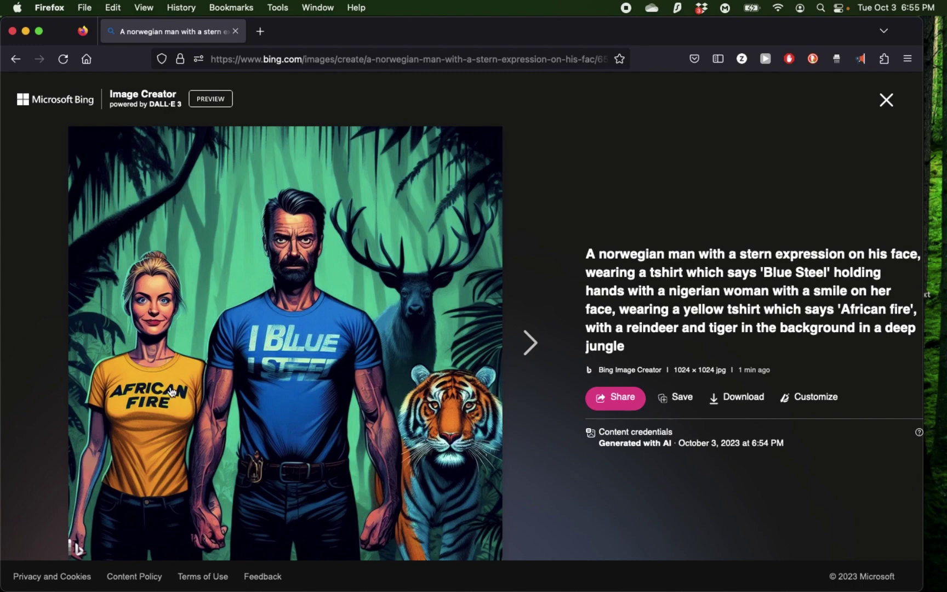
Enlarge the second jungle image, scroll around to inspect it, then close the viewer
left_click(500, 345)
left_click(196, 254)
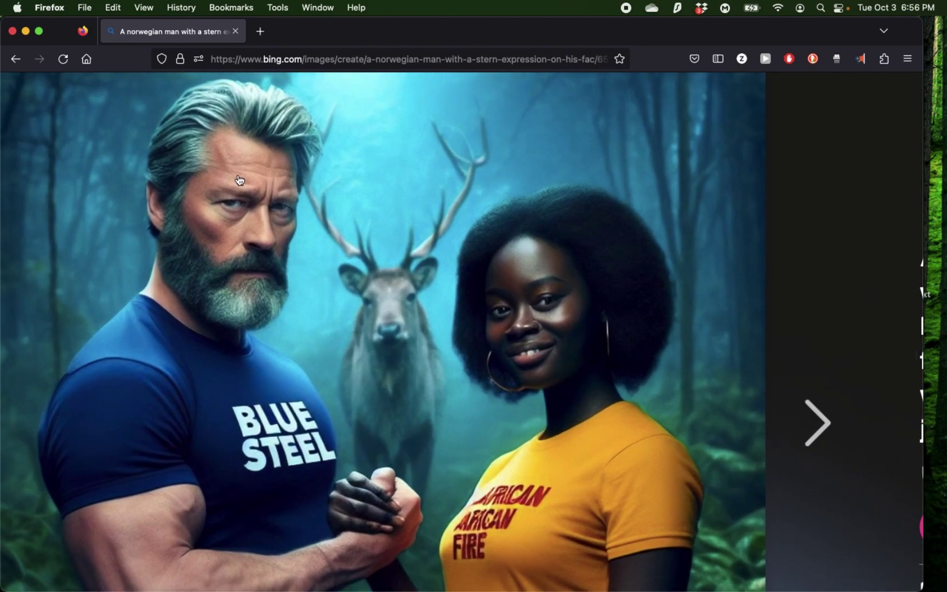
scroll(248, 273, "down", 4)
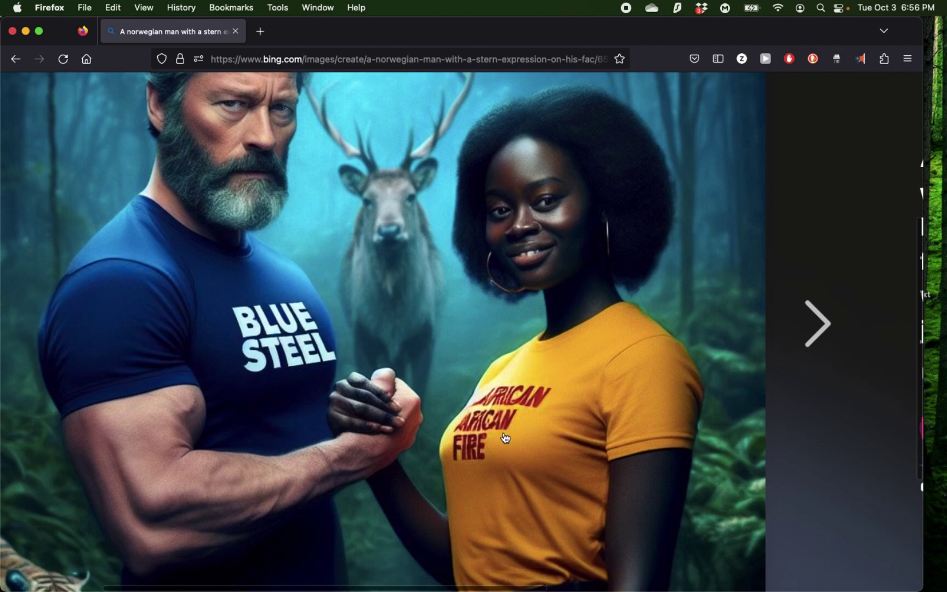
scroll(504, 429, "down", 2)
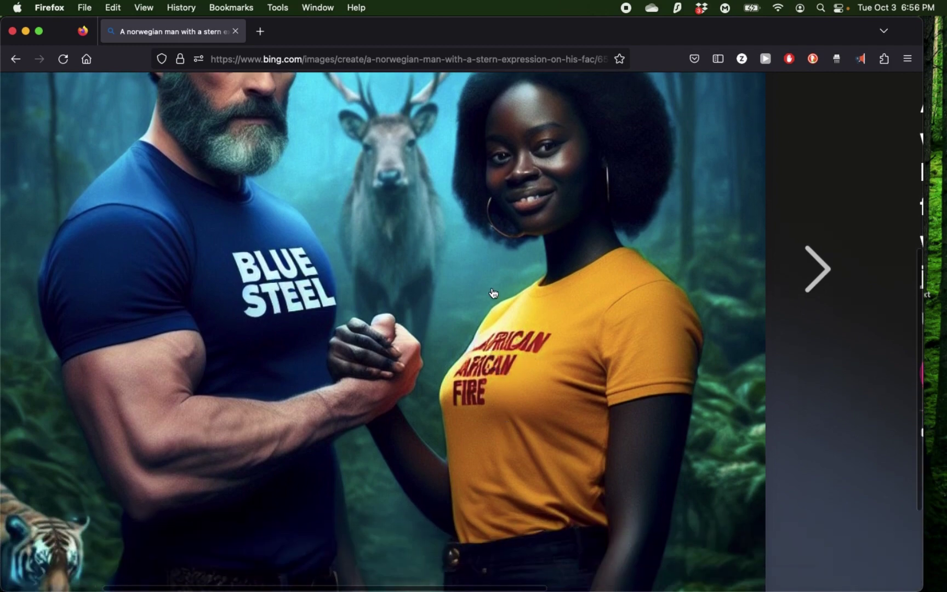
scroll(493, 293, "up", 2)
scroll(213, 302, "down", 6)
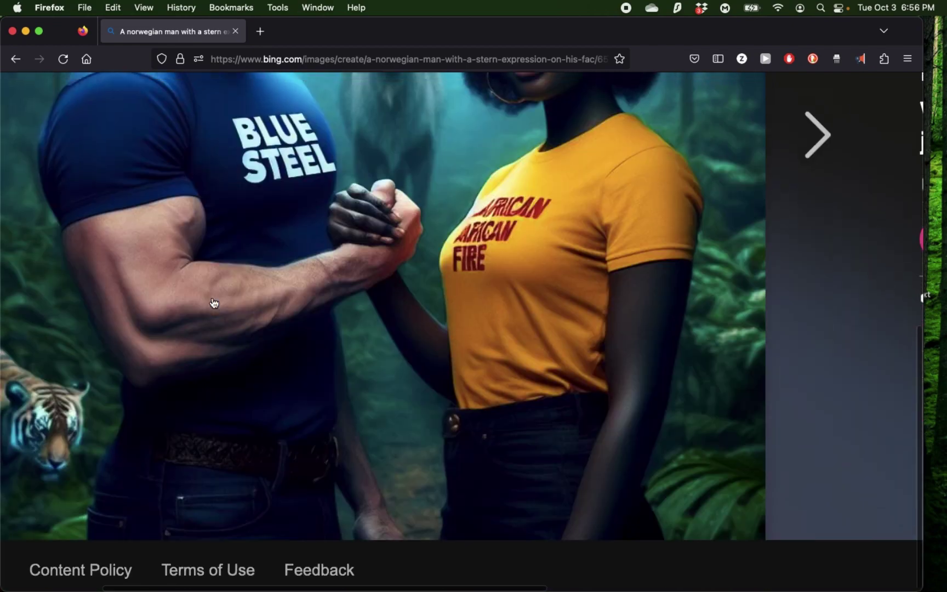
scroll(470, 224, "up", 5)
key("Escape")
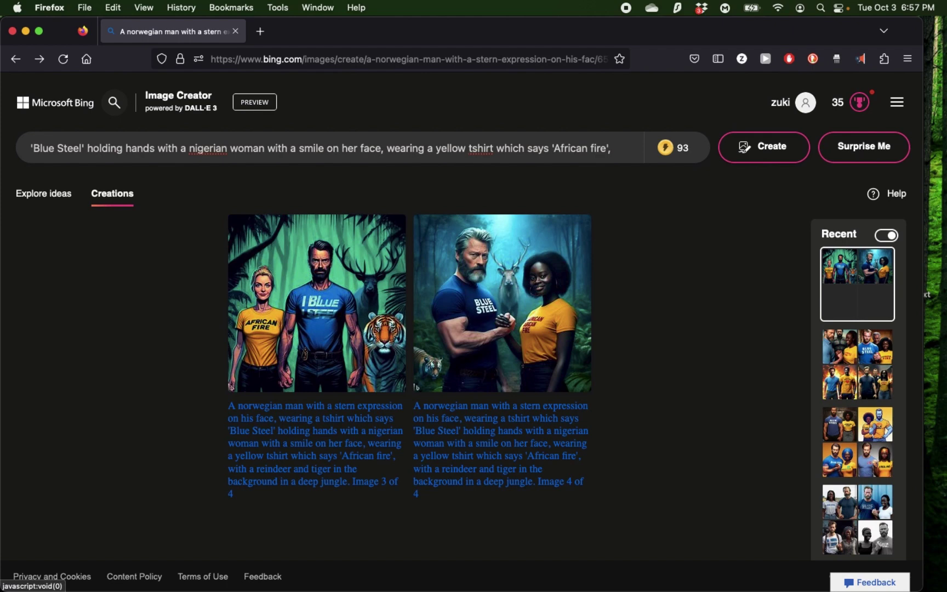
Append 'eating at a restaurant which serves a mix of norwegian and nigerian food' and generate images
type("eati")
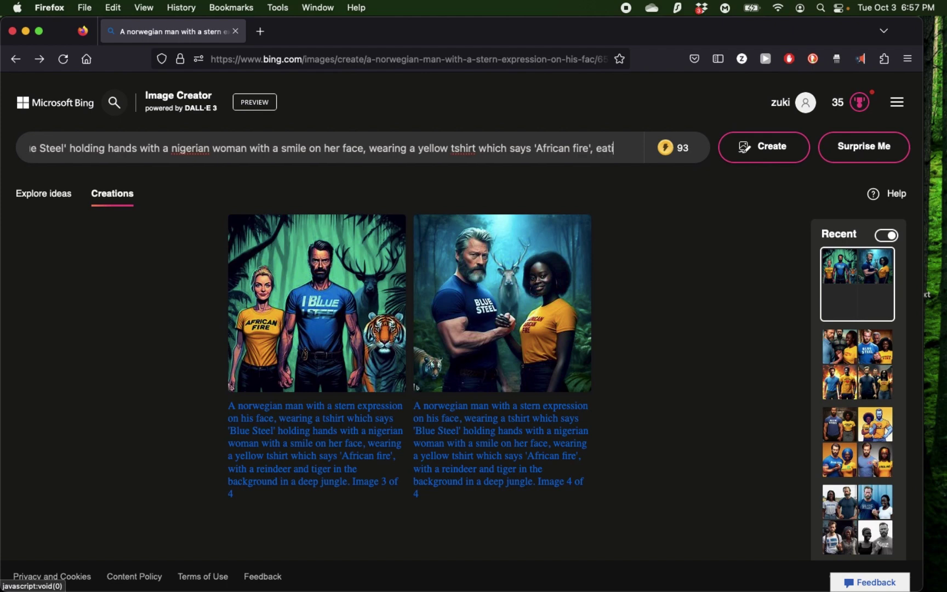
type("ng at a restau")
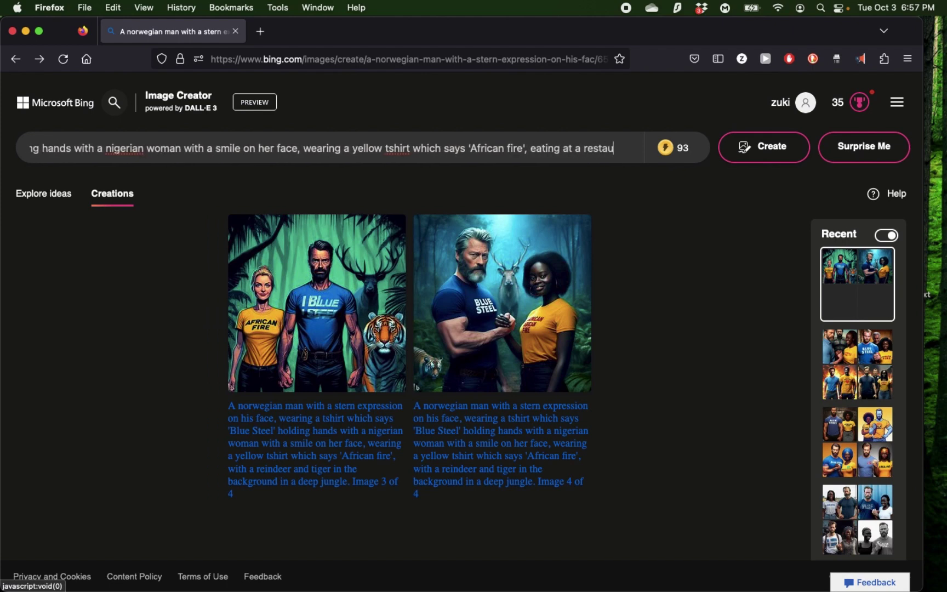
type("rant which serves")
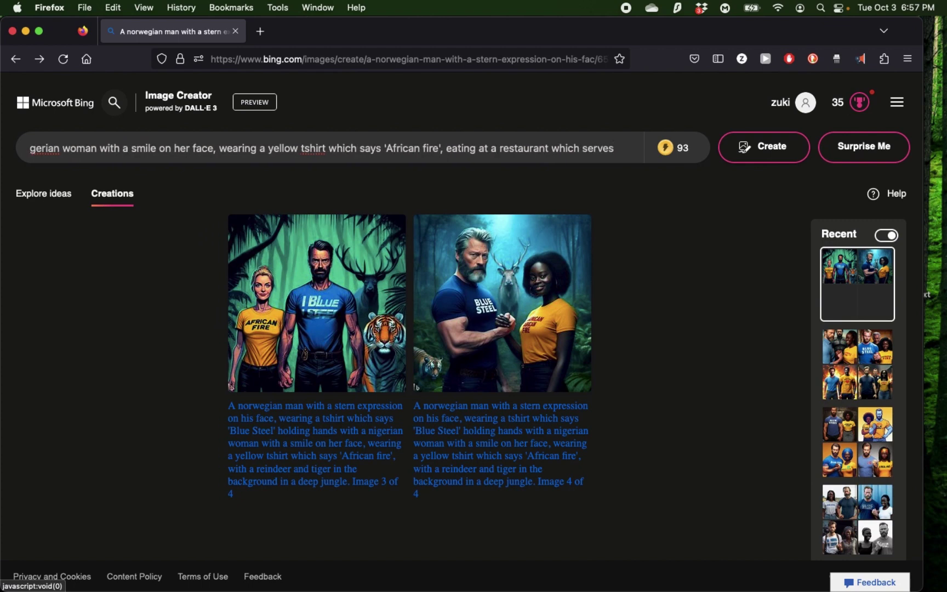
type(" a mix of n")
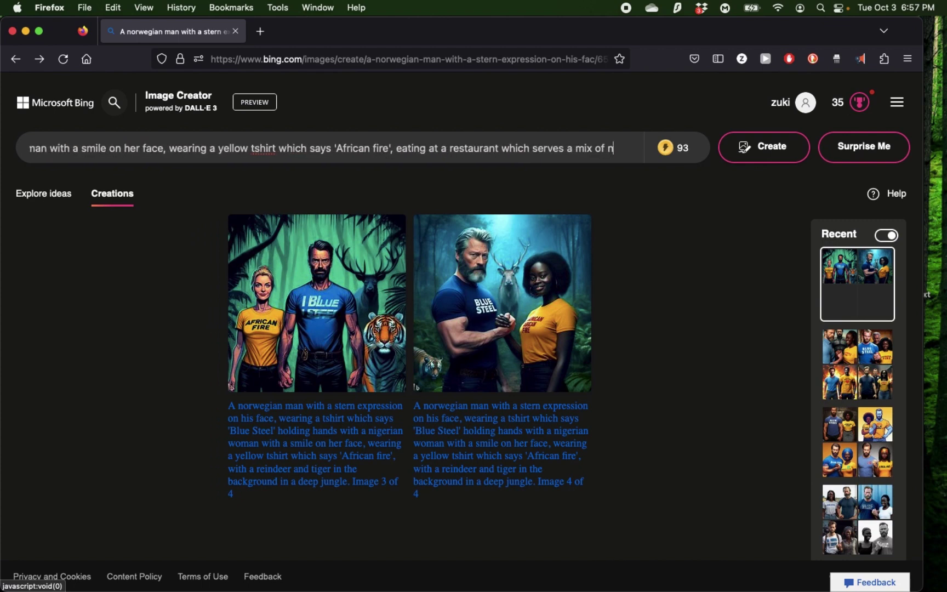
type("orwegian and ")
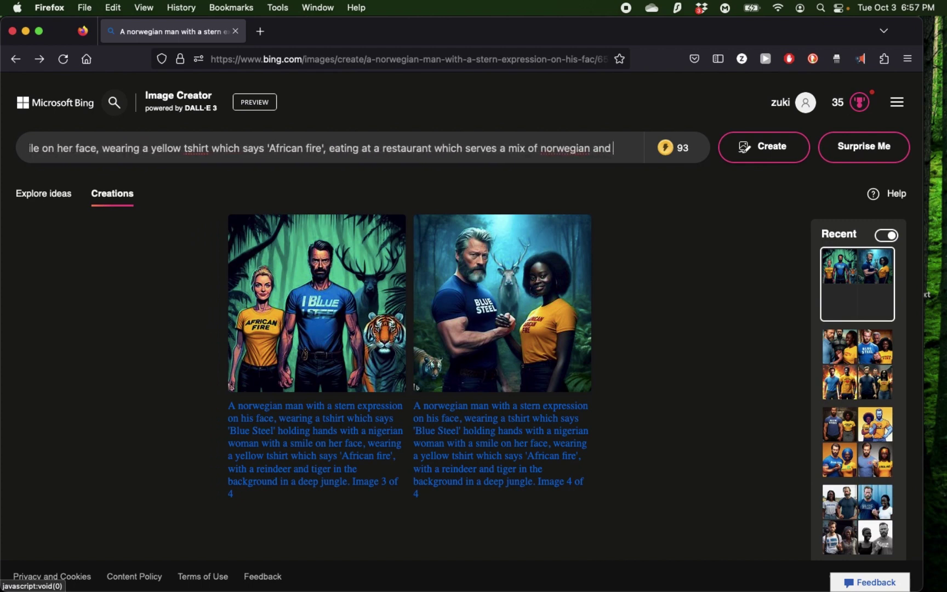
type("nigerain")
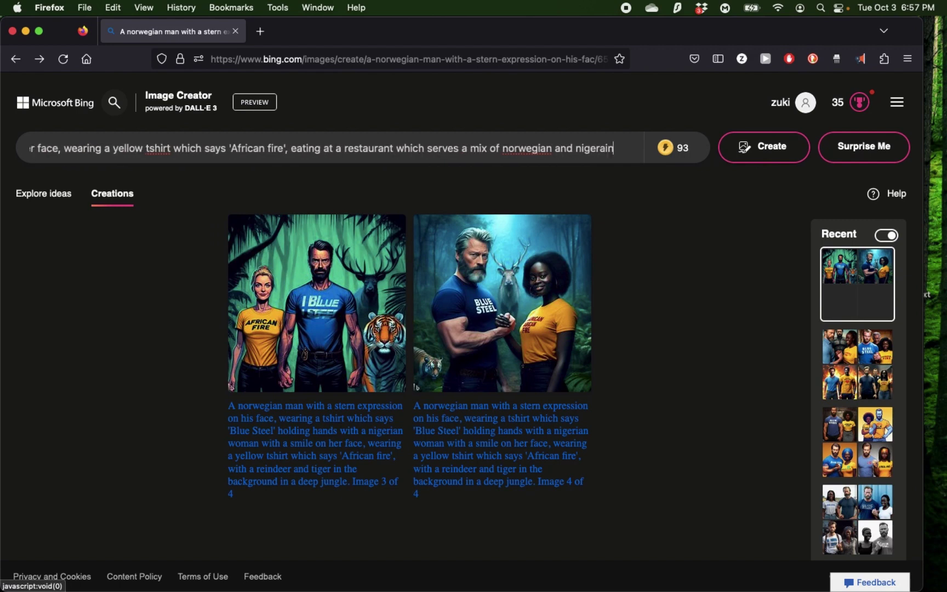
key("BackSpace")
key("BackSpace")
key("BackSpace")
type("ian food")
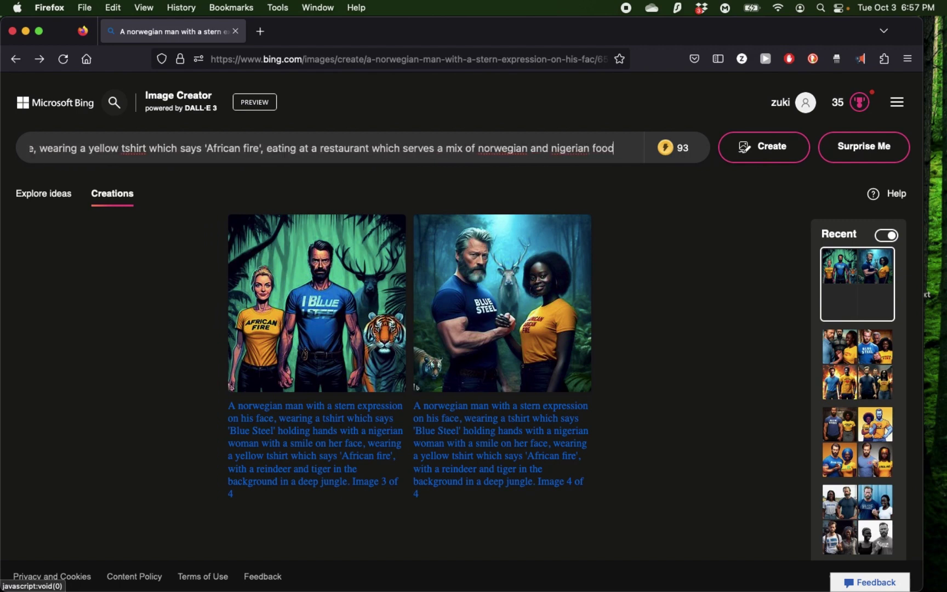
left_click(762, 154)
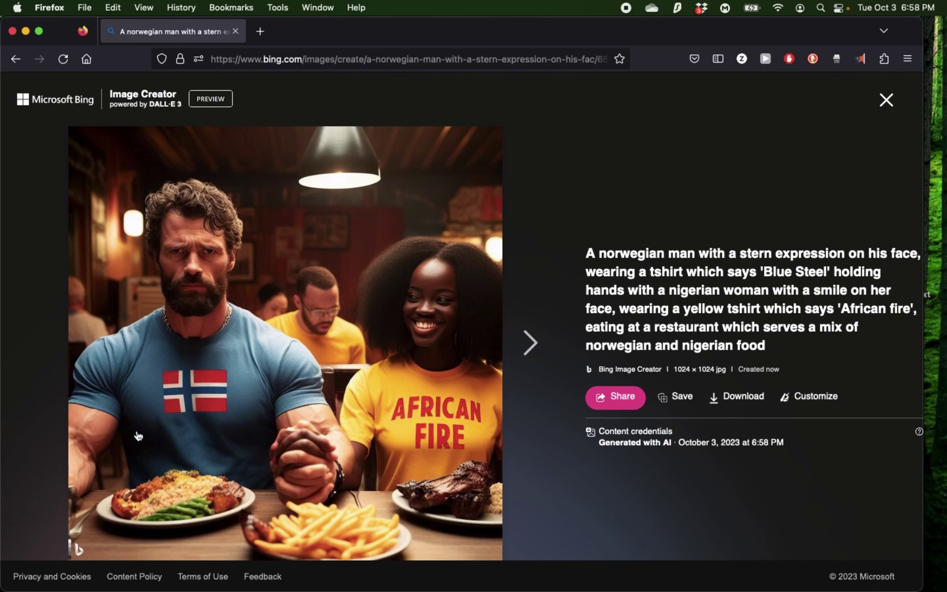
Zoom and pan across the first restaurant image to inspect the plates and faces, then reset the zoom
scroll(138, 436, "up", 5)
scroll(136, 433, "down", 4)
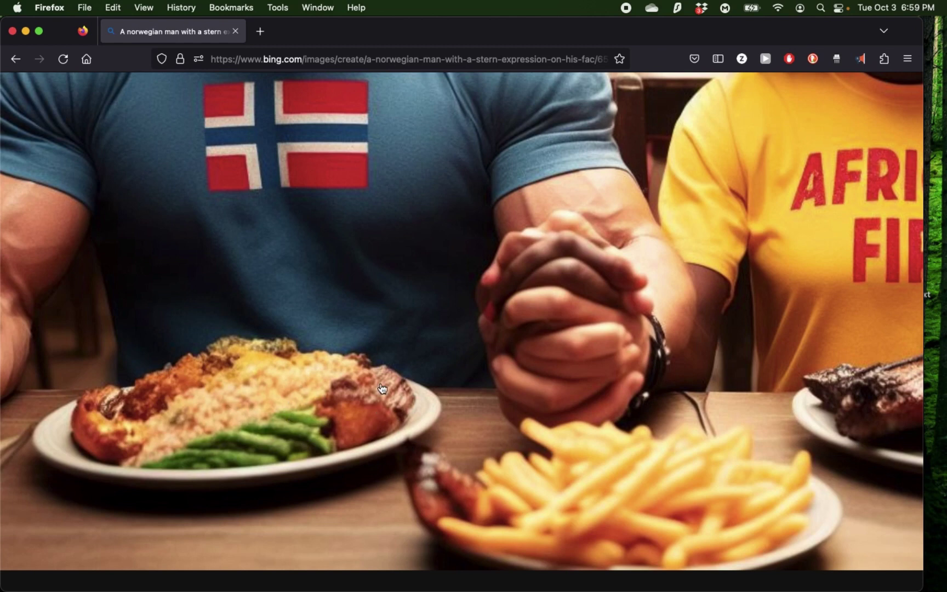
scroll(461, 357, "right", 3)
scroll(460, 357, "right", 6)
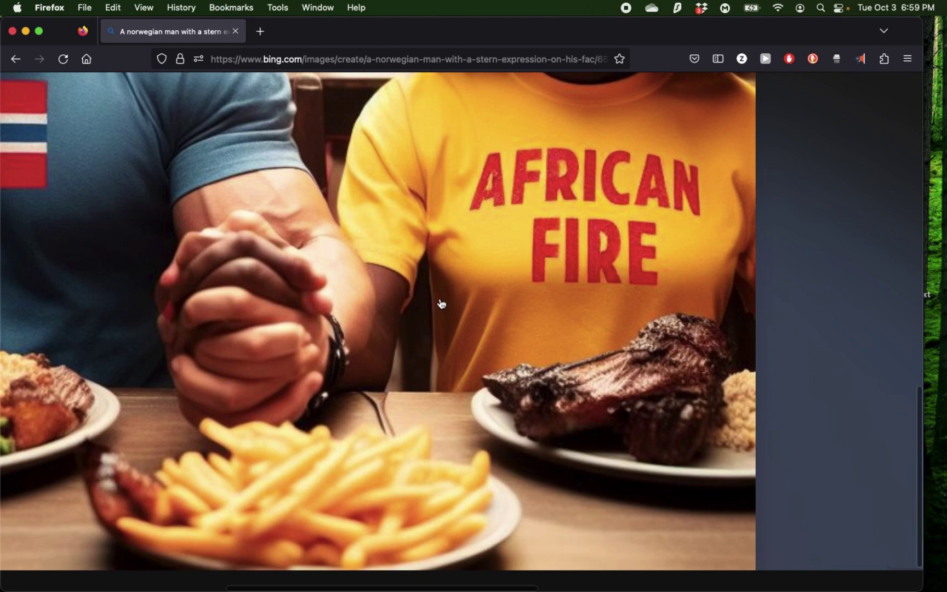
key("ctrl+minus")
scroll(414, 237, "up", 2)
scroll(258, 261, "up", 1)
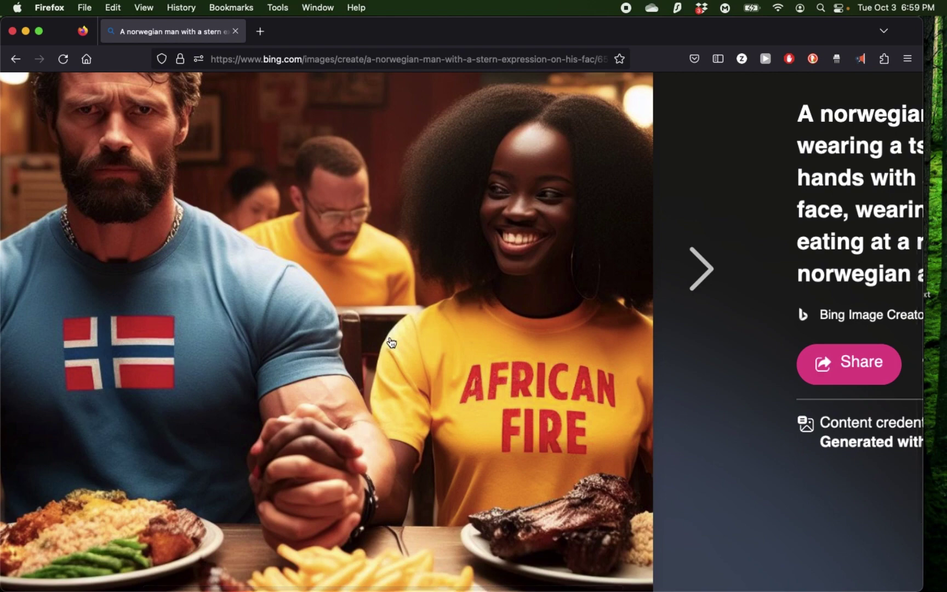
scroll(520, 326, "down", 5)
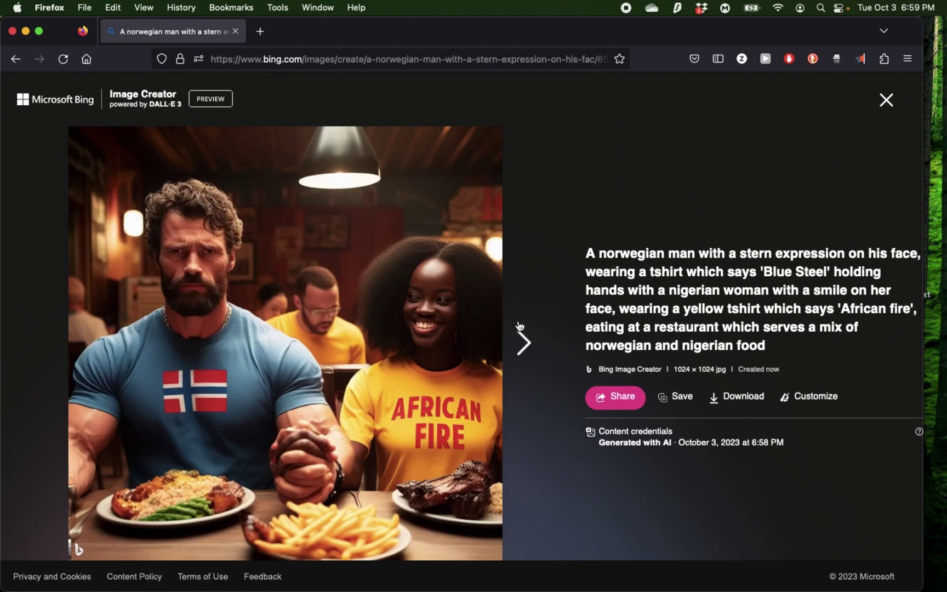
scroll(452, 284, "up", 6)
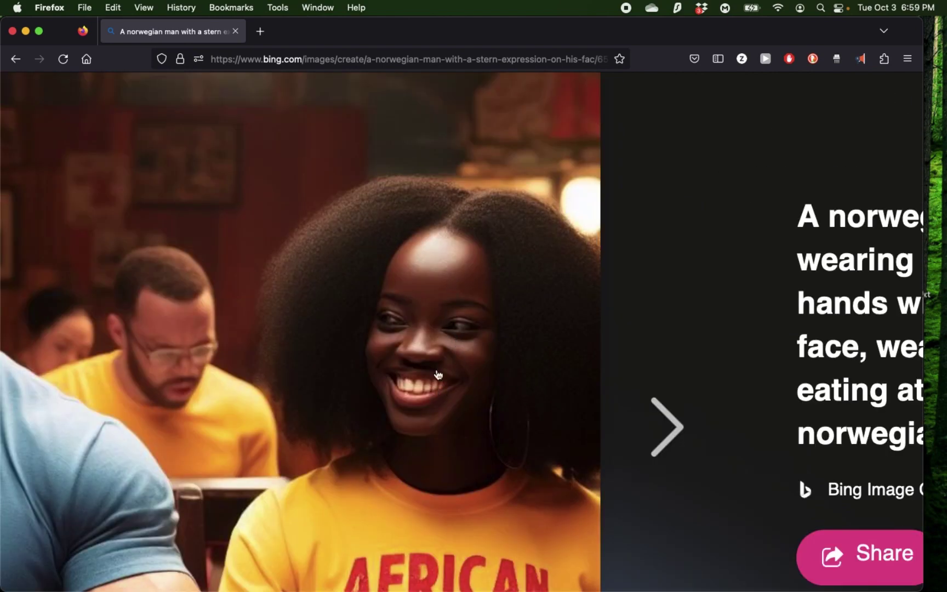
scroll(533, 344, "down", 5)
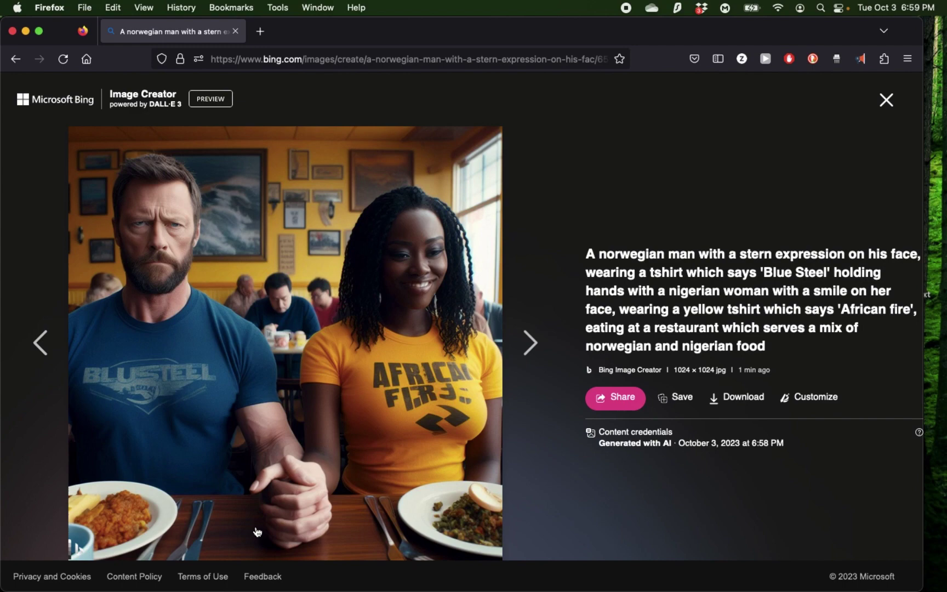
scroll(268, 481, "up", 5)
scroll(267, 482, "down", 5)
Advance to the last restaurant image and zoom into the flame-logo African Fire shirt and plates
left_click(525, 345)
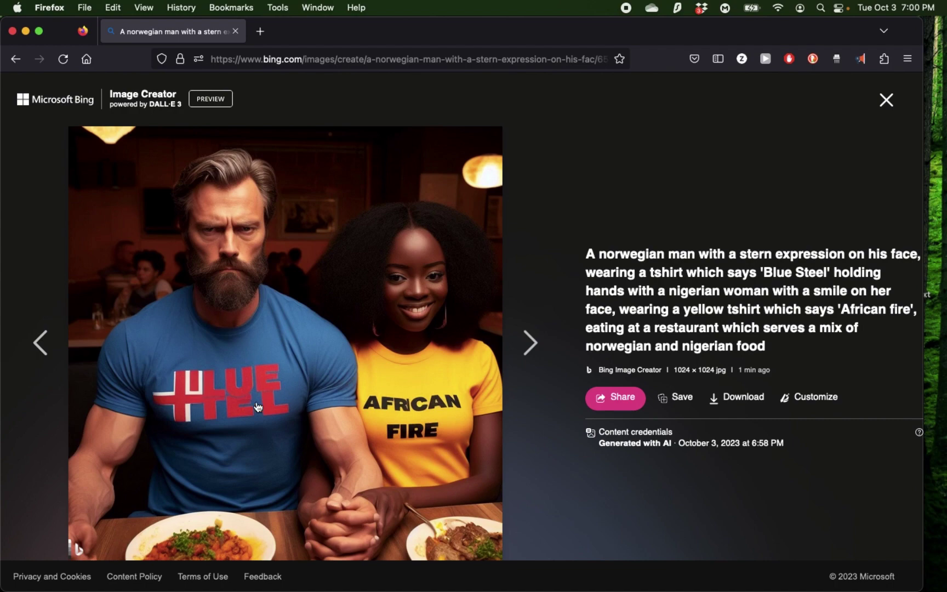
left_click(507, 329)
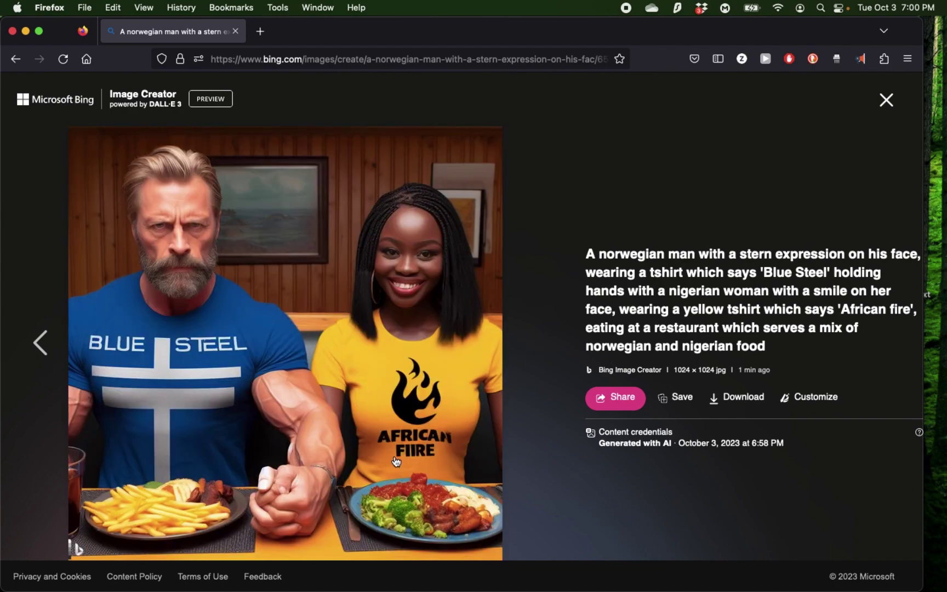
scroll(396, 460, "up", 5)
scroll(484, 509, "down", 1)
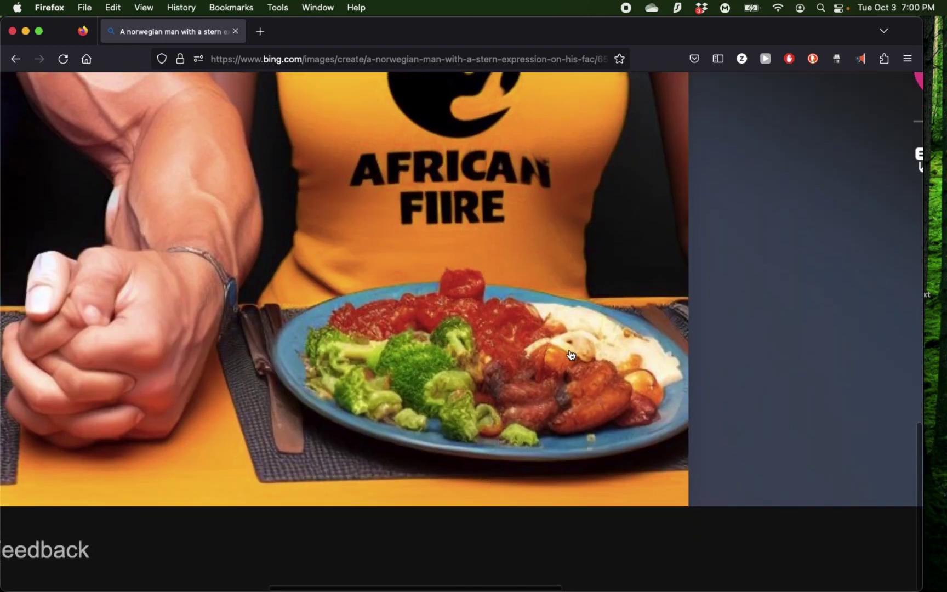
scroll(214, 317, "left", 10)
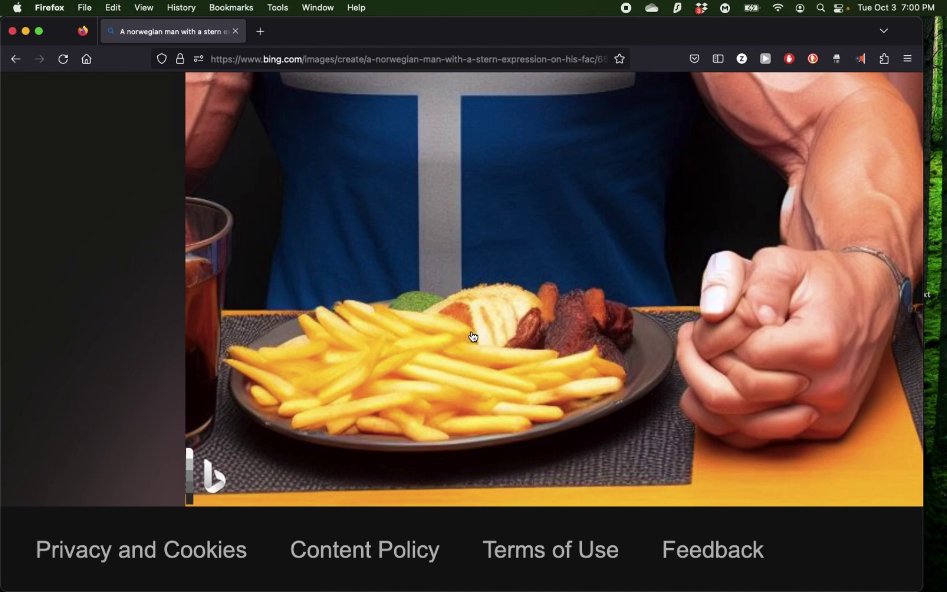
scroll(474, 337, "down", 5)
scroll(283, 331, "up", 5)
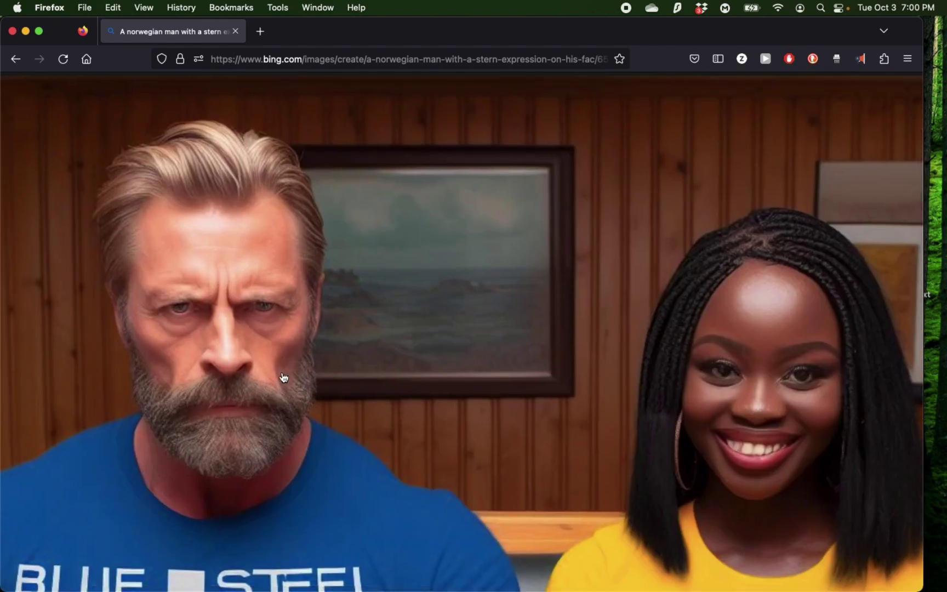
scroll(273, 387, "down", 5)
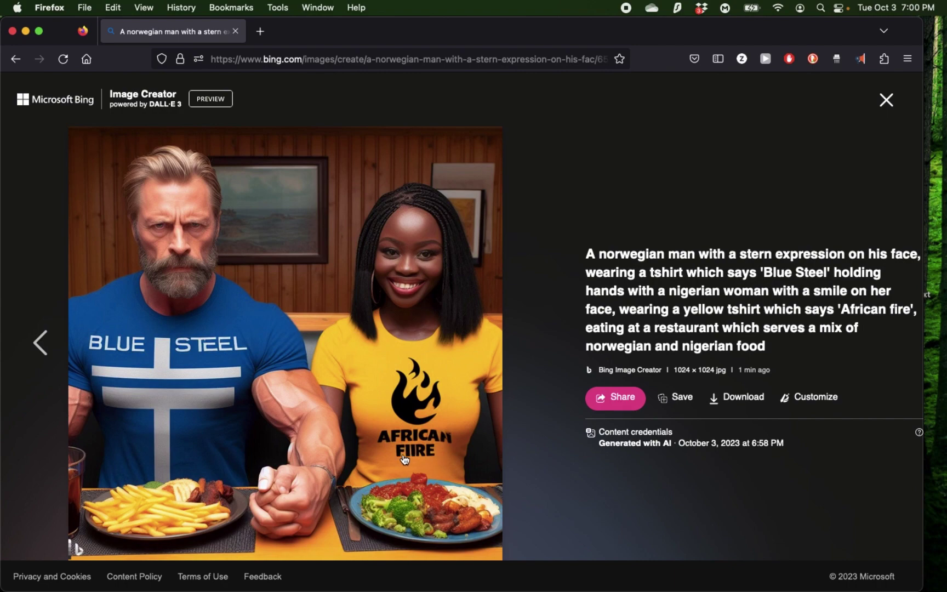
scroll(405, 460, "up", 5)
scroll(400, 463, "down", 5)
Leave the viewer and step back through the restaurant, jungle and man-behind sets to the plain Blue Steel one
left_click(887, 100)
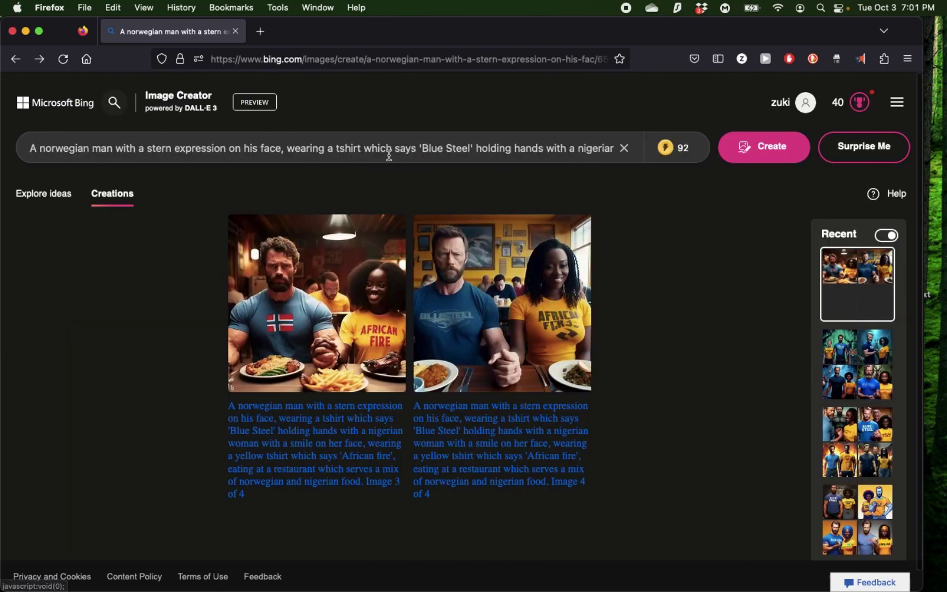
left_click(855, 308)
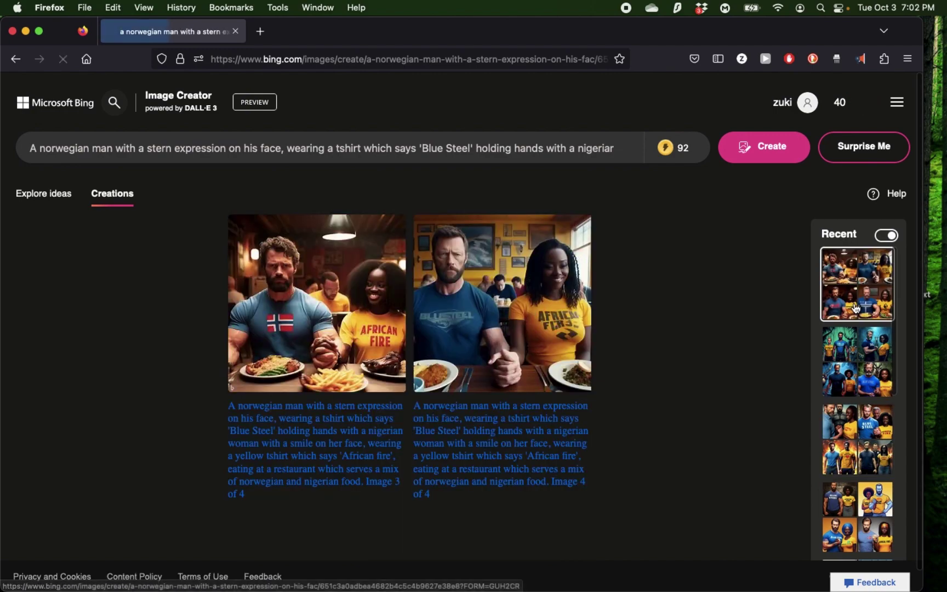
left_click(861, 362)
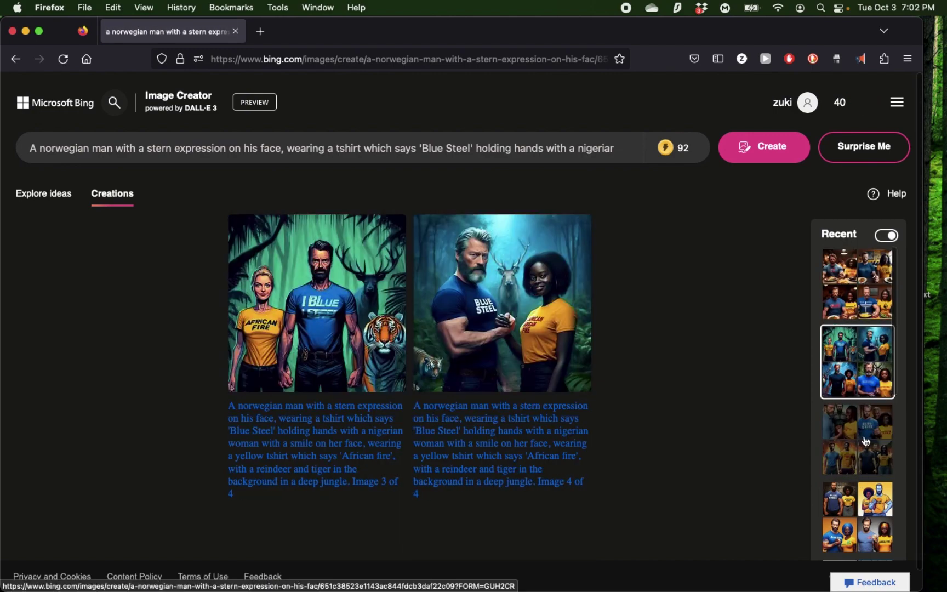
scroll(861, 417, "down", 1)
left_click(861, 417)
scroll(861, 489, "down", 2)
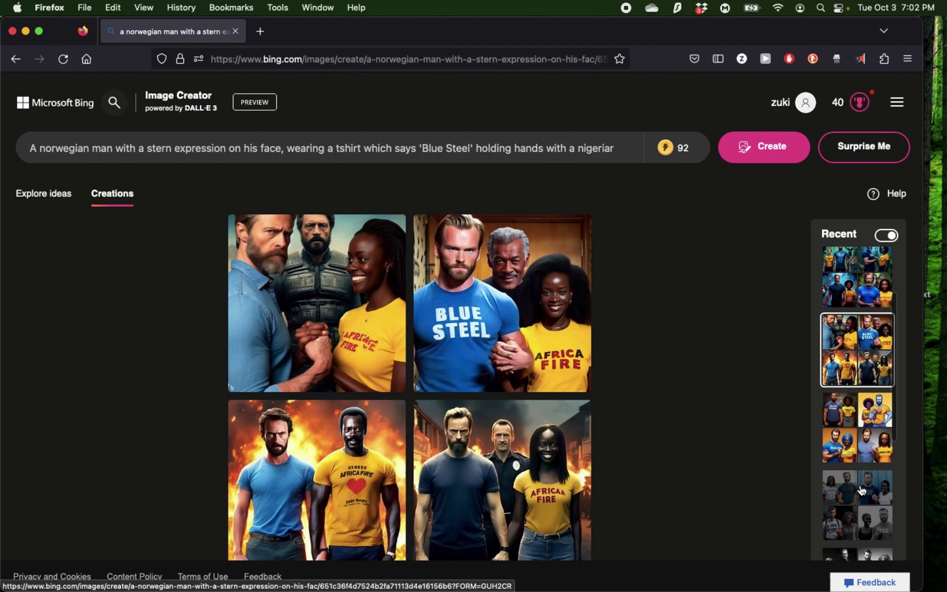
left_click(861, 434)
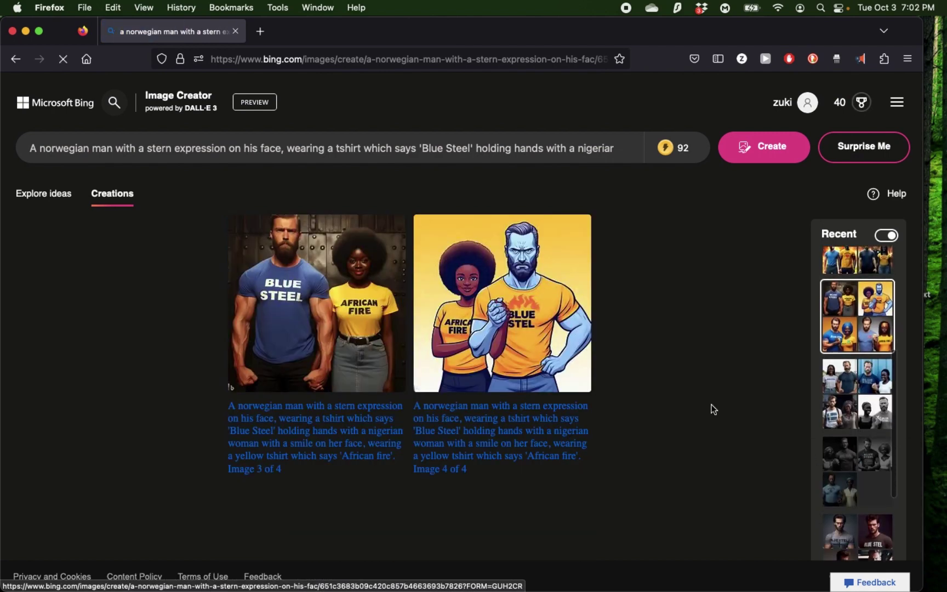